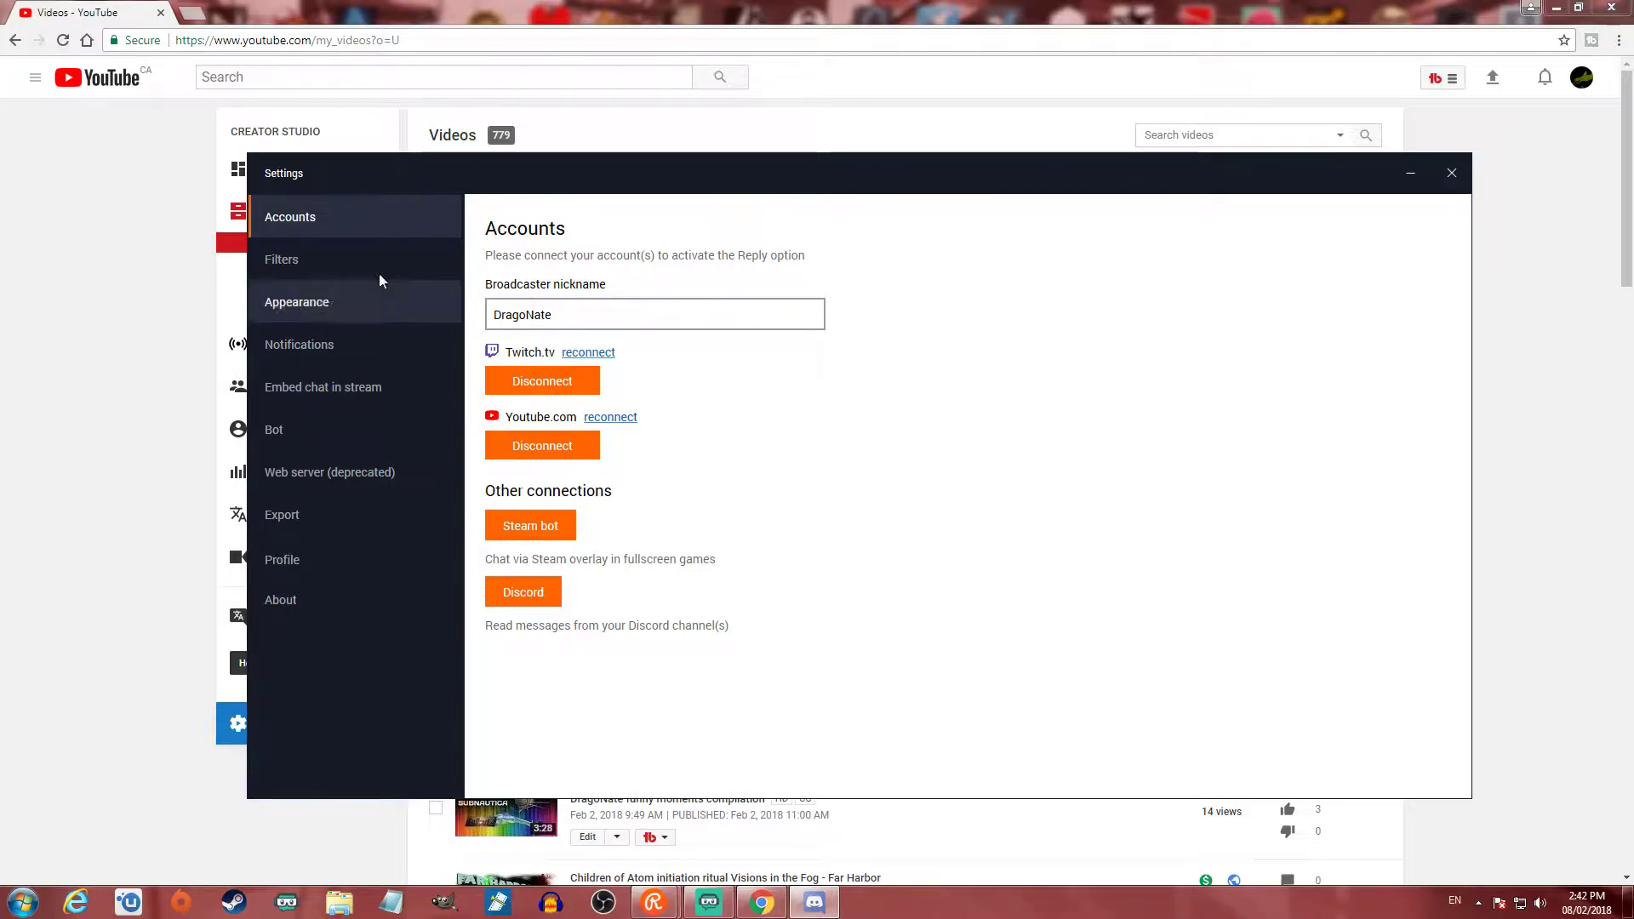
Step: Open the Filters page and toggle asterisk replacement of bad words on, then off again
click(335, 264)
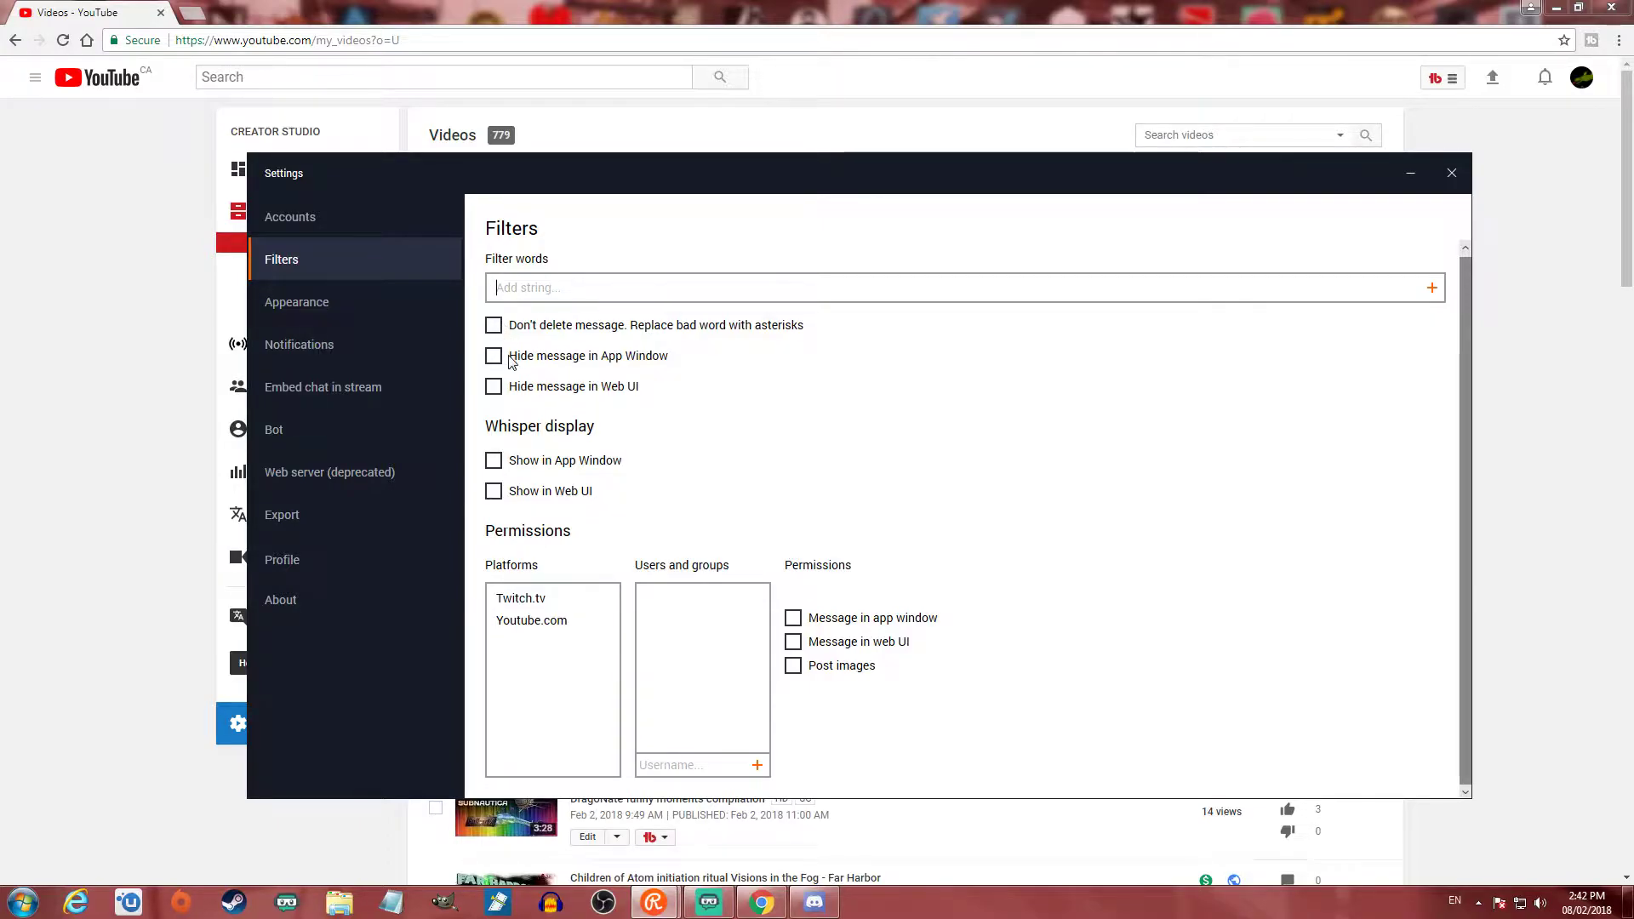
click(652, 331)
click(640, 328)
Step: Show the Appearance page and move the translucent chat overlay up to the top-right
click(371, 308)
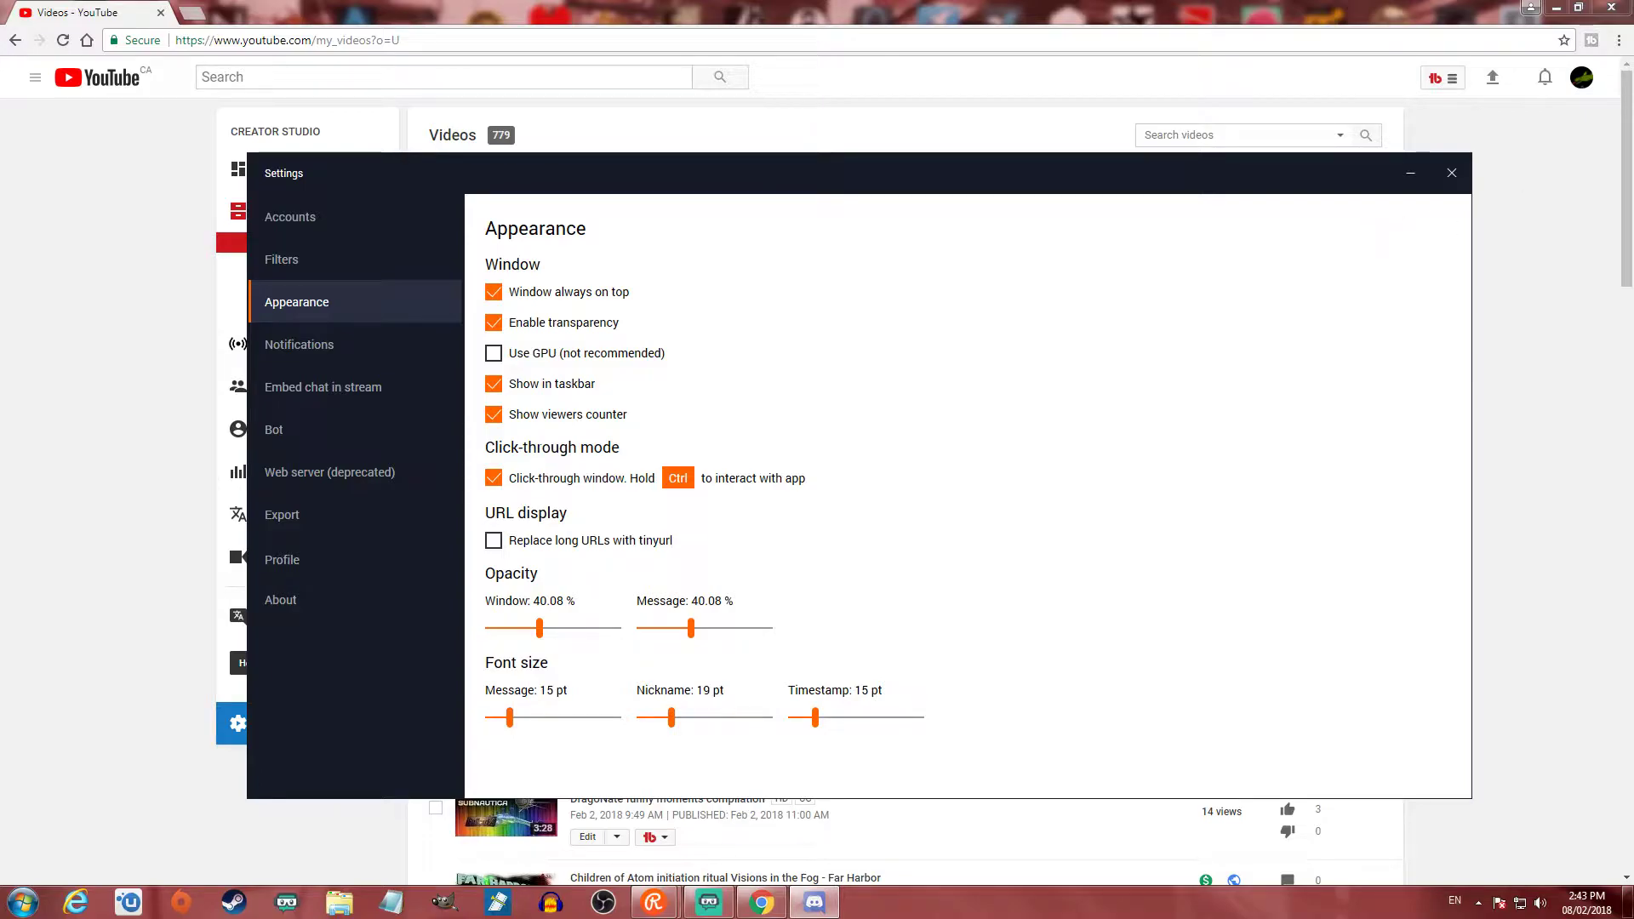
drag(1299, 66, 1438, 20)
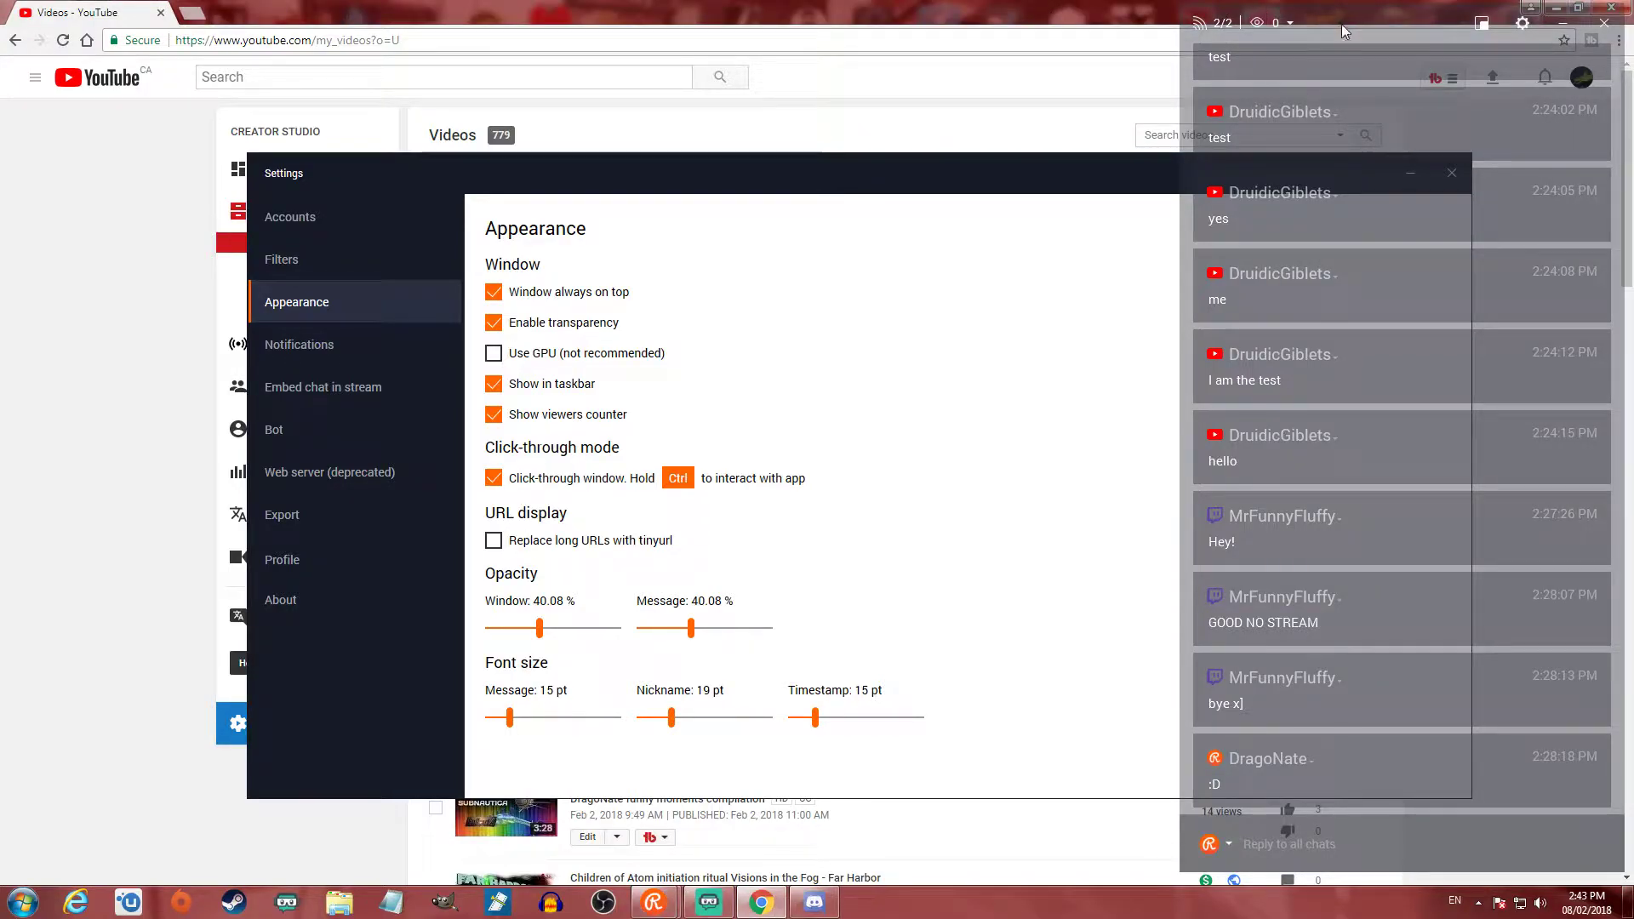
Step: Move the Settings window left of the overlay and bring the YouTube browser forward
click(829, 200)
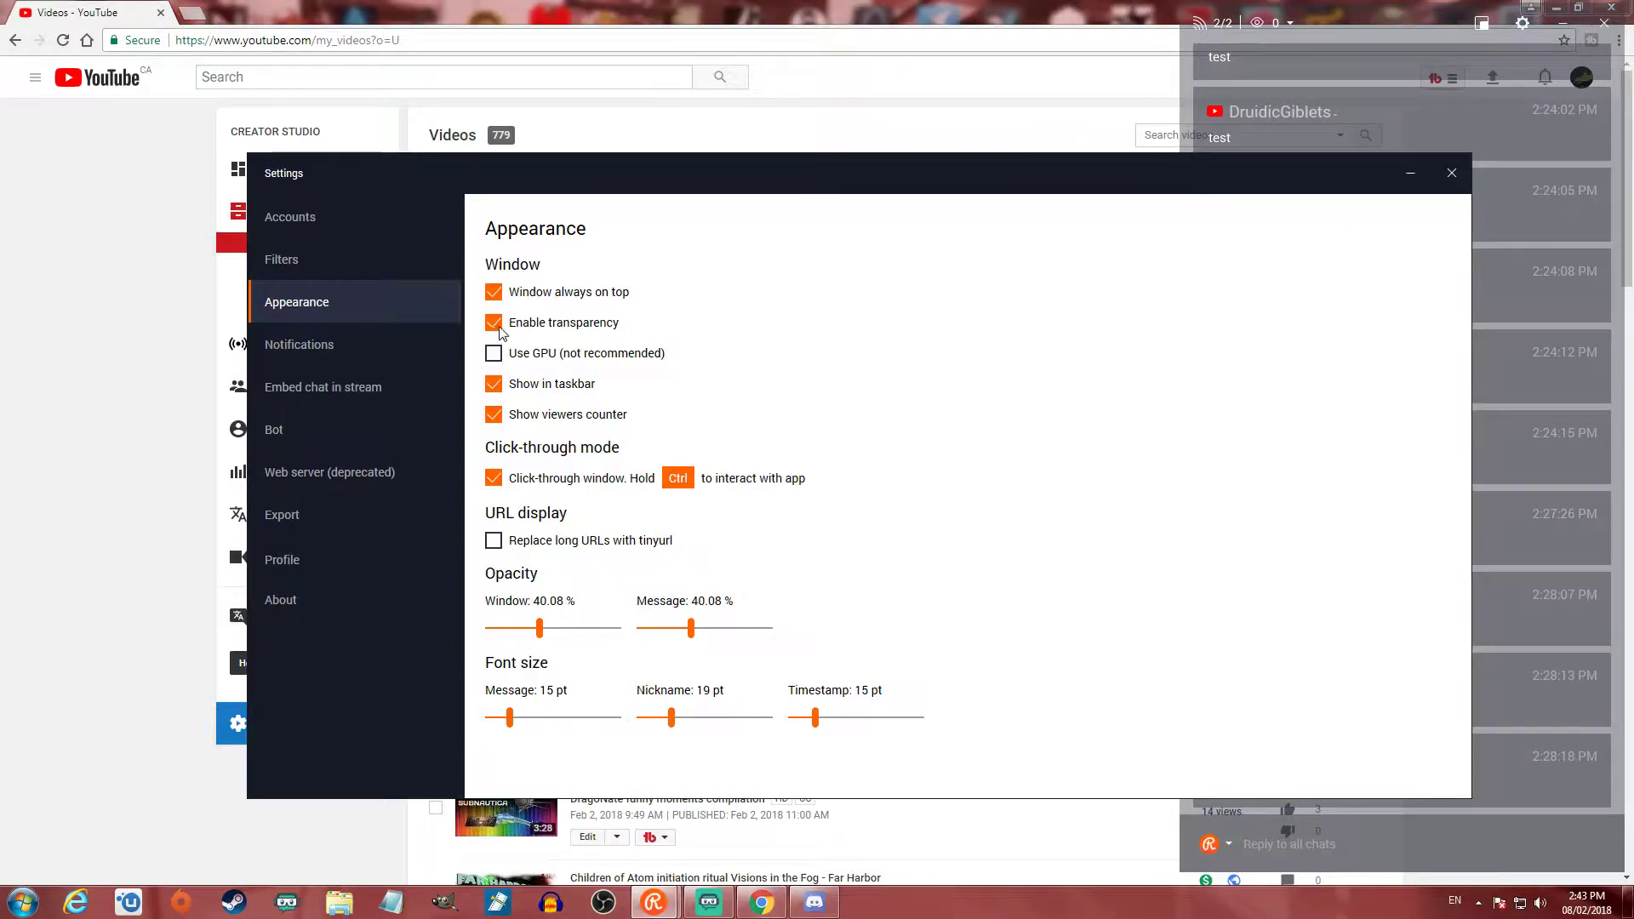
drag(872, 175, 839, 155)
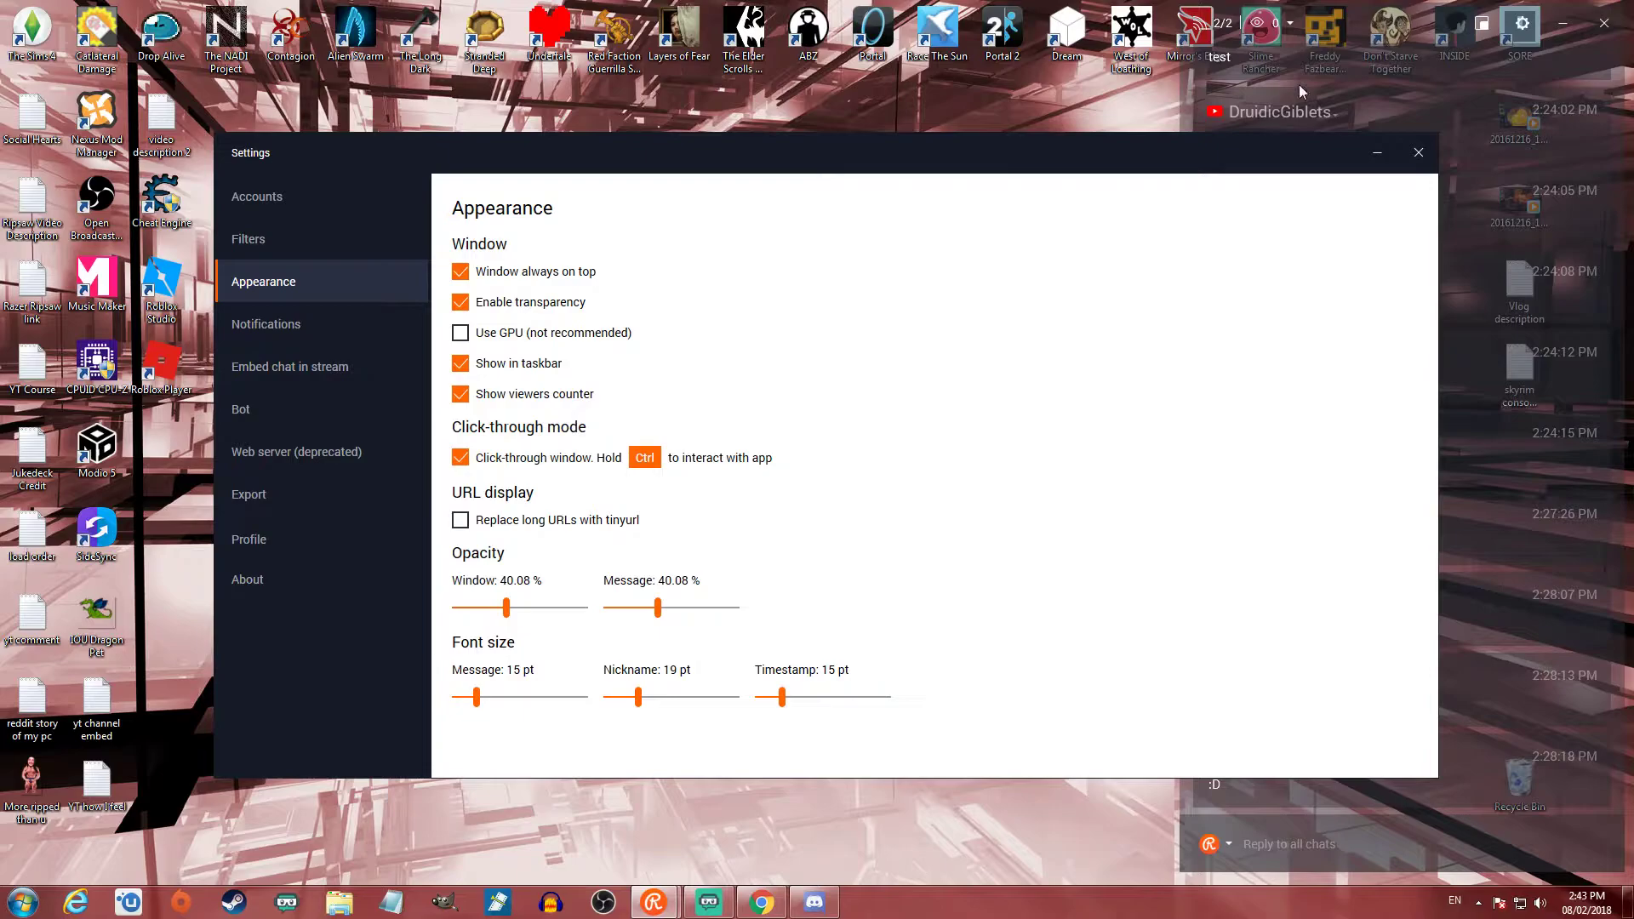
drag(948, 152, 791, 170)
click(762, 902)
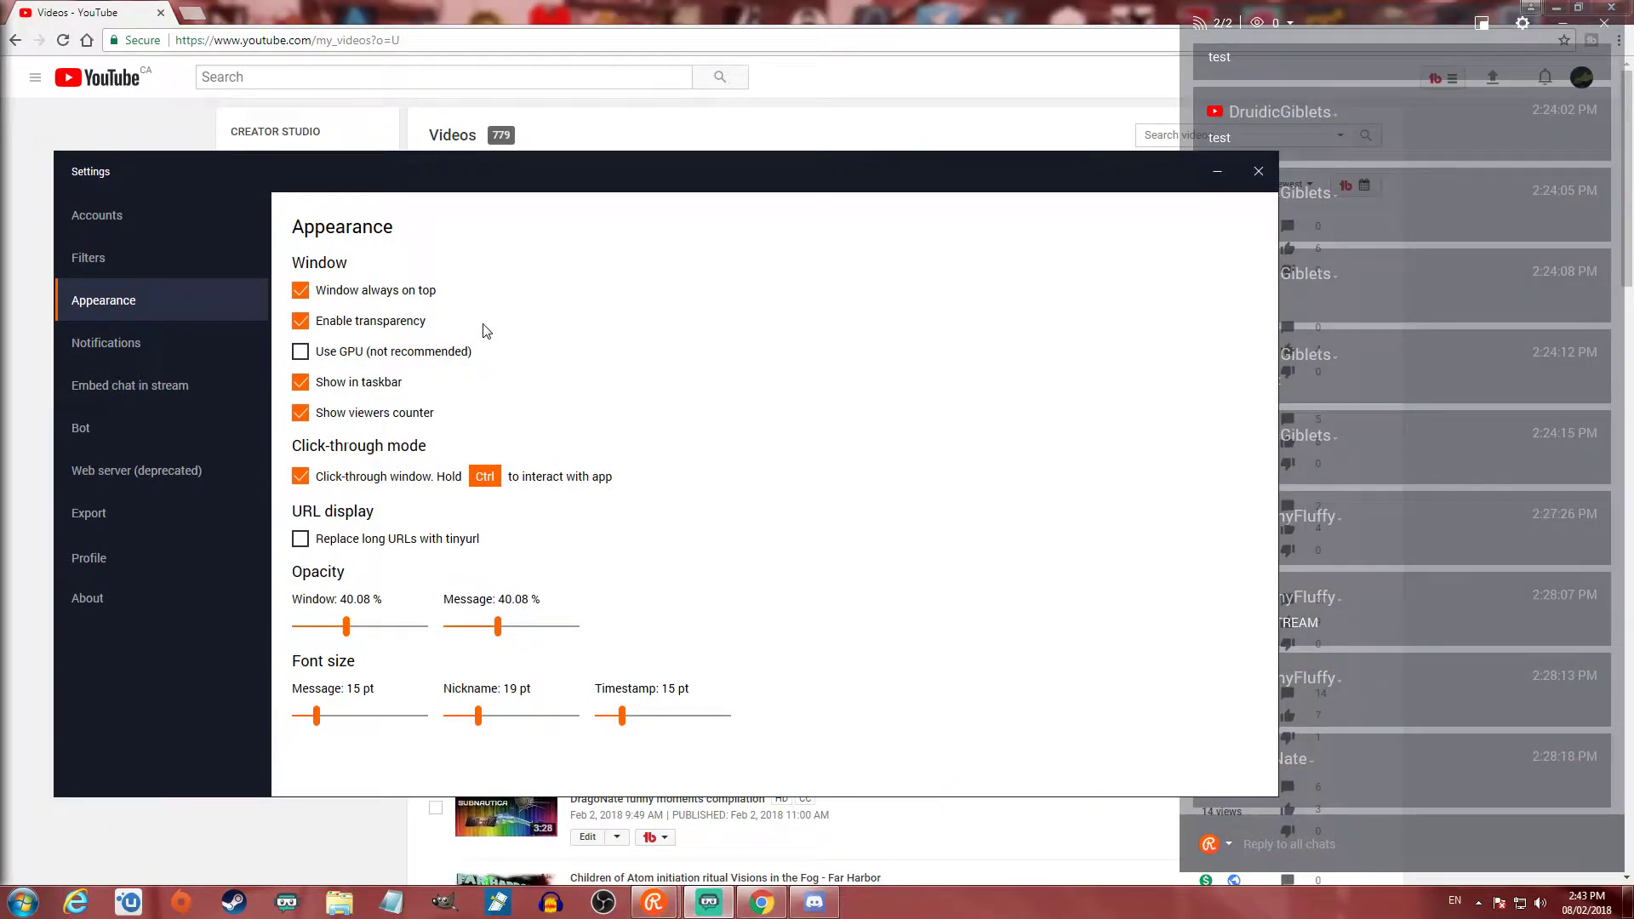
click(301, 323)
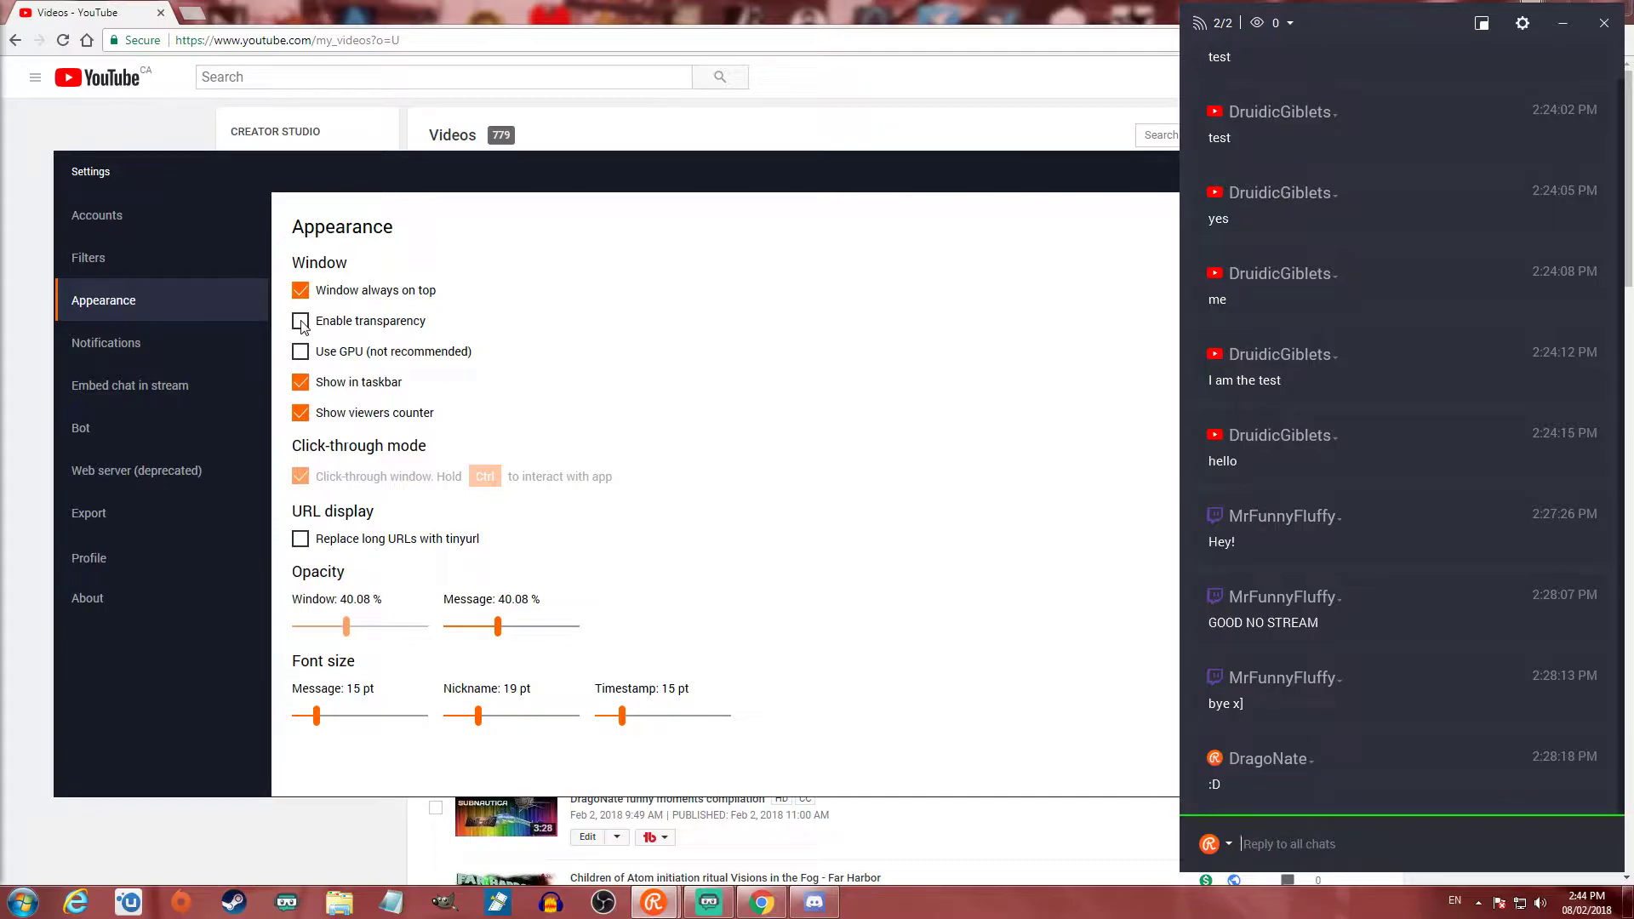
click(300, 322)
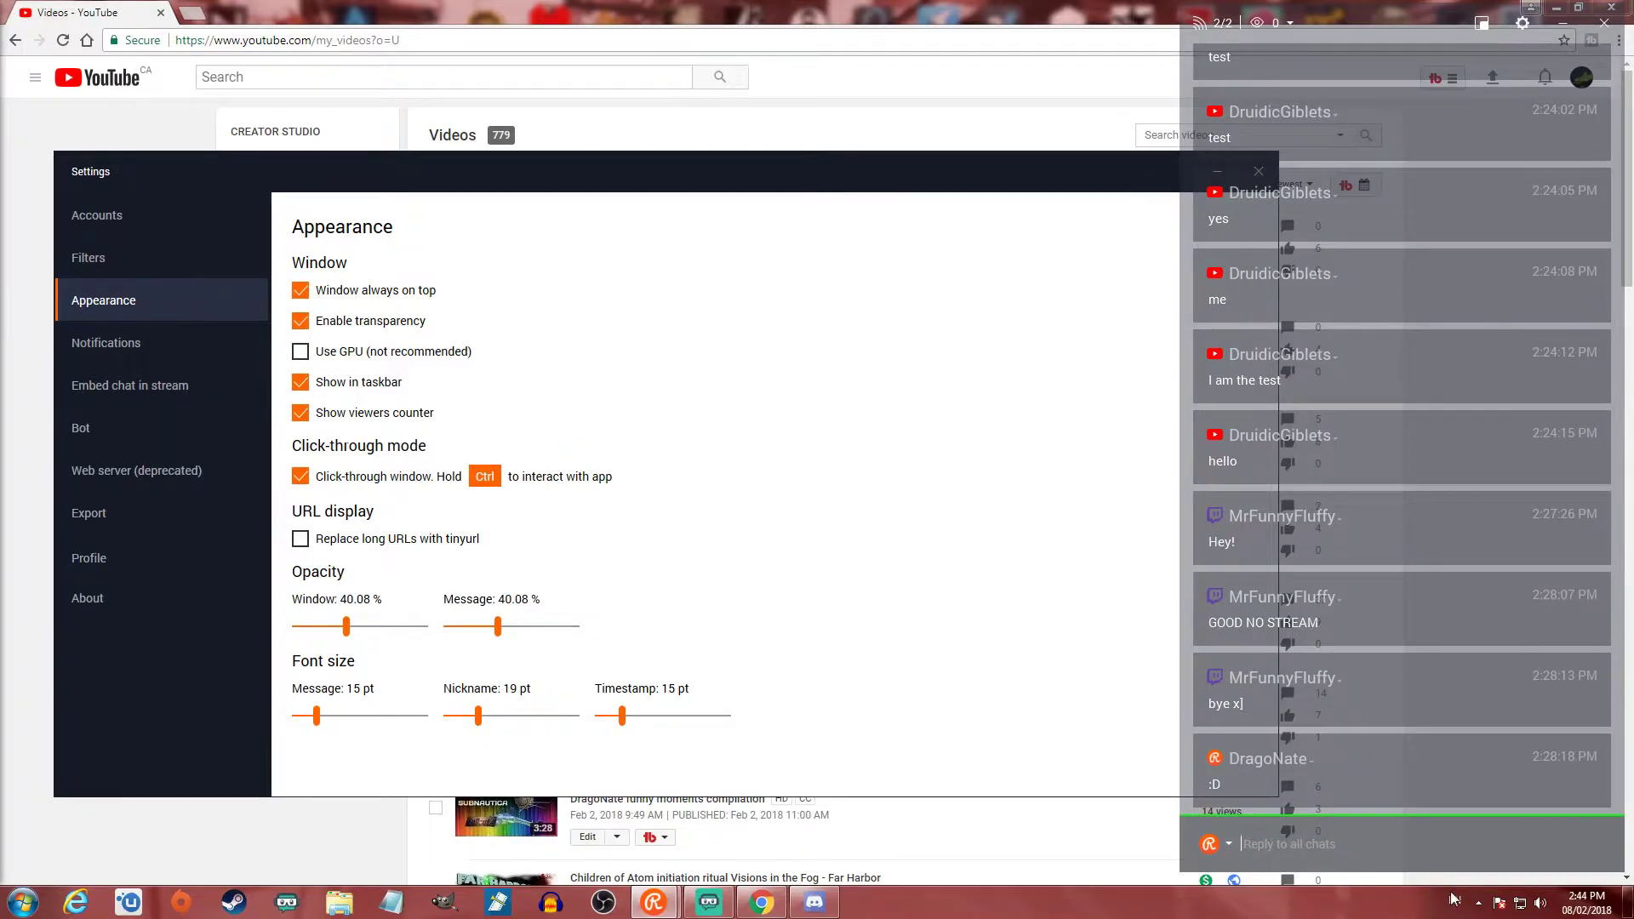
click(1478, 904)
click(1476, 904)
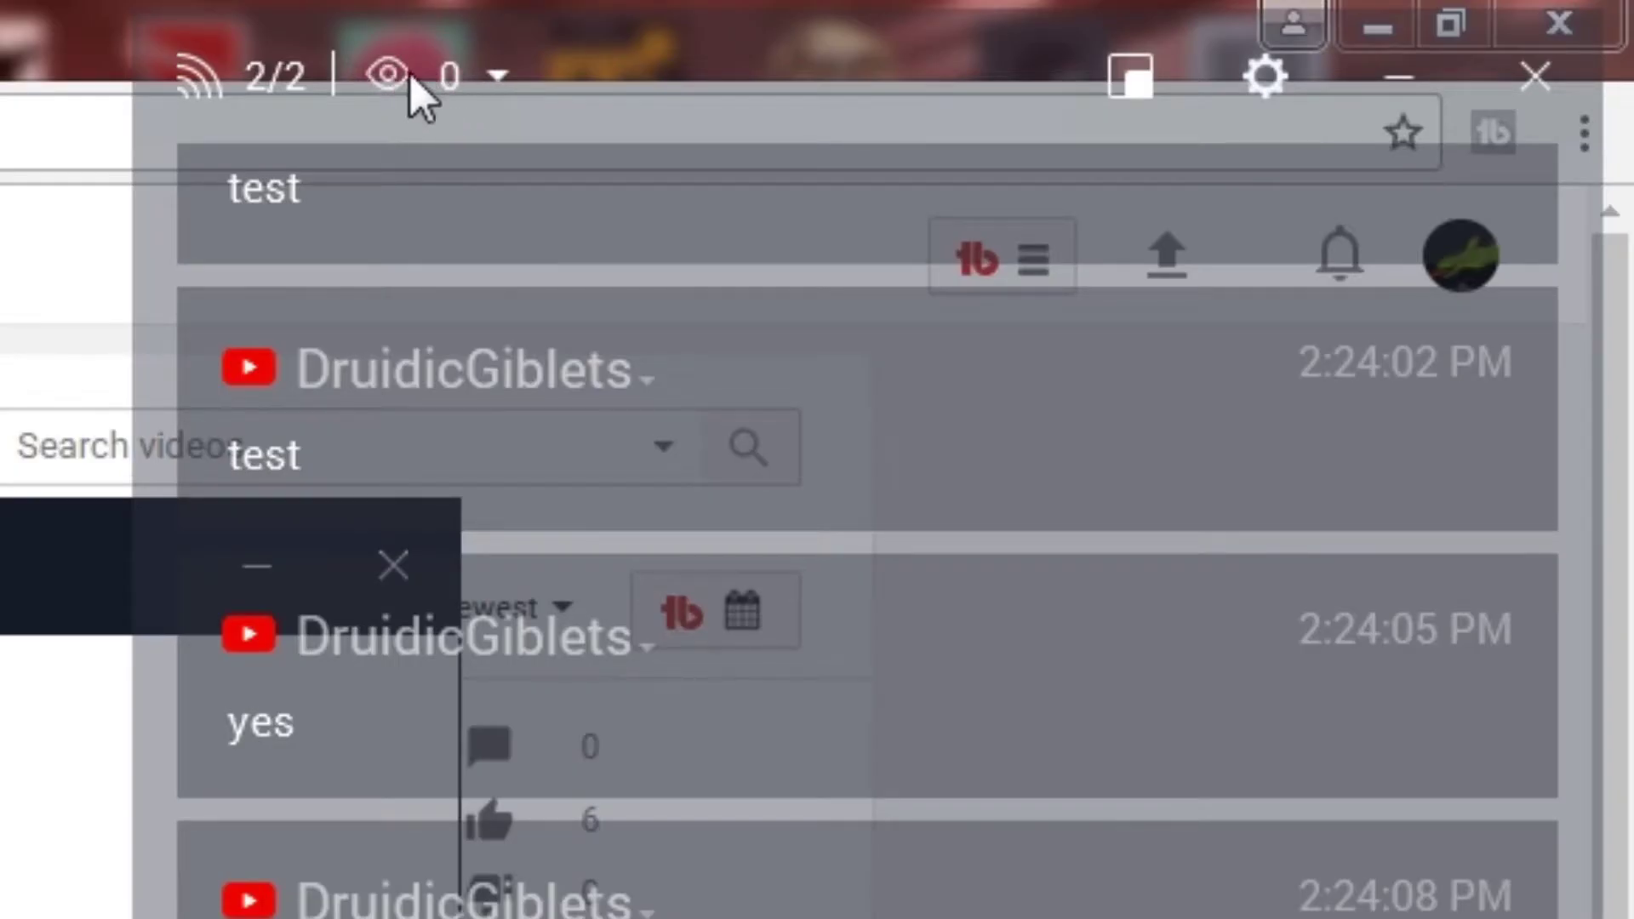
click(497, 84)
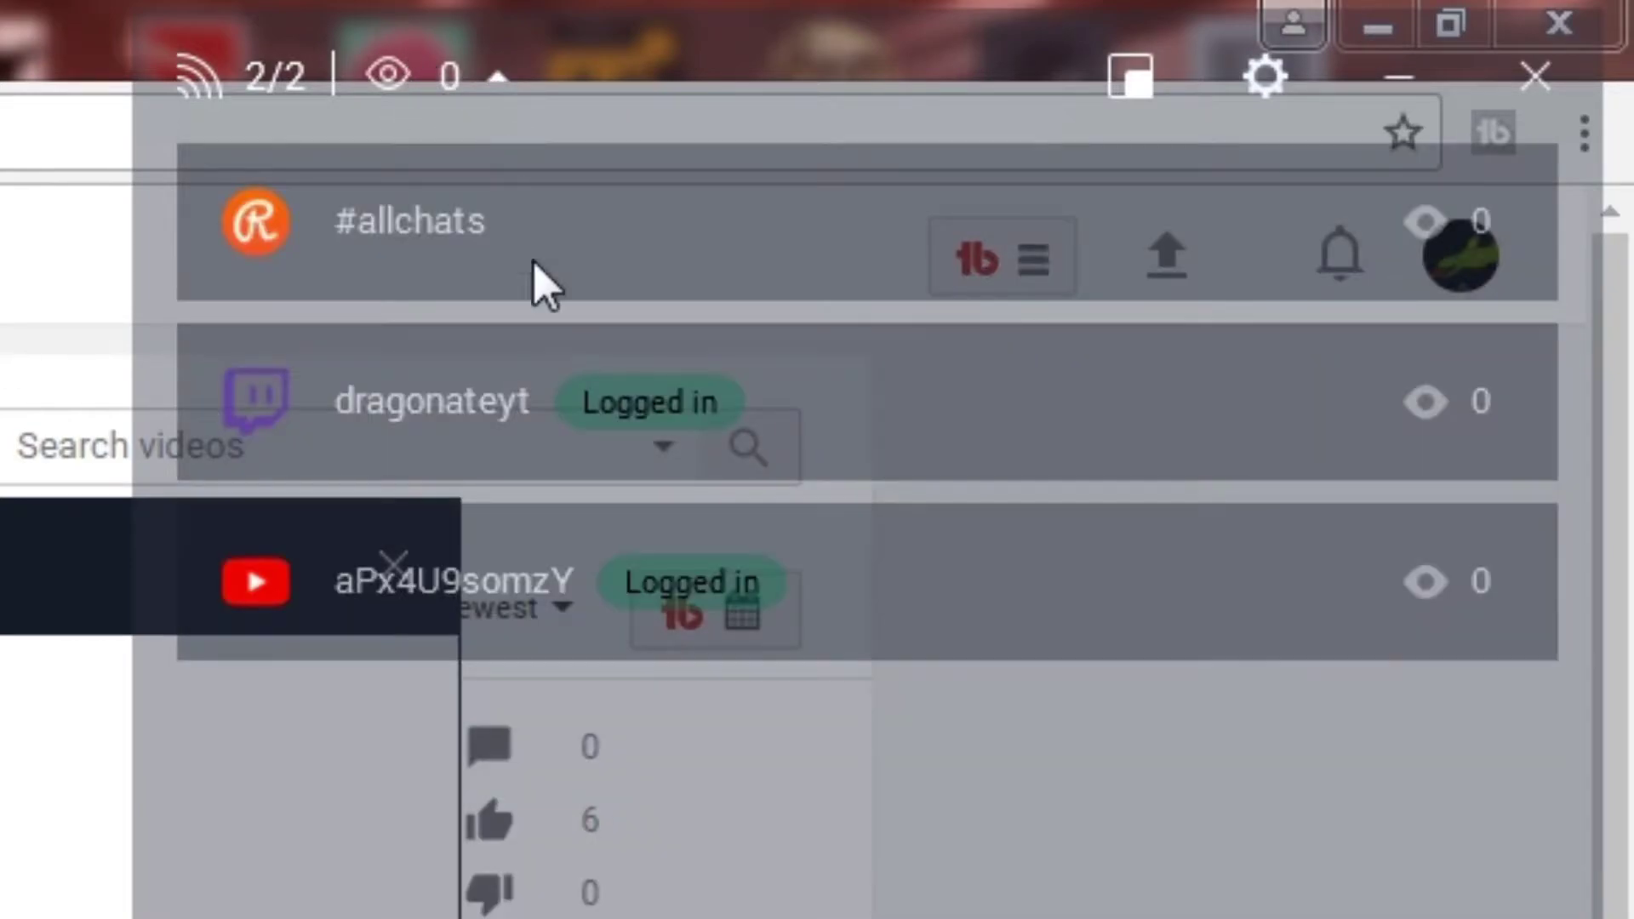
click(517, 62)
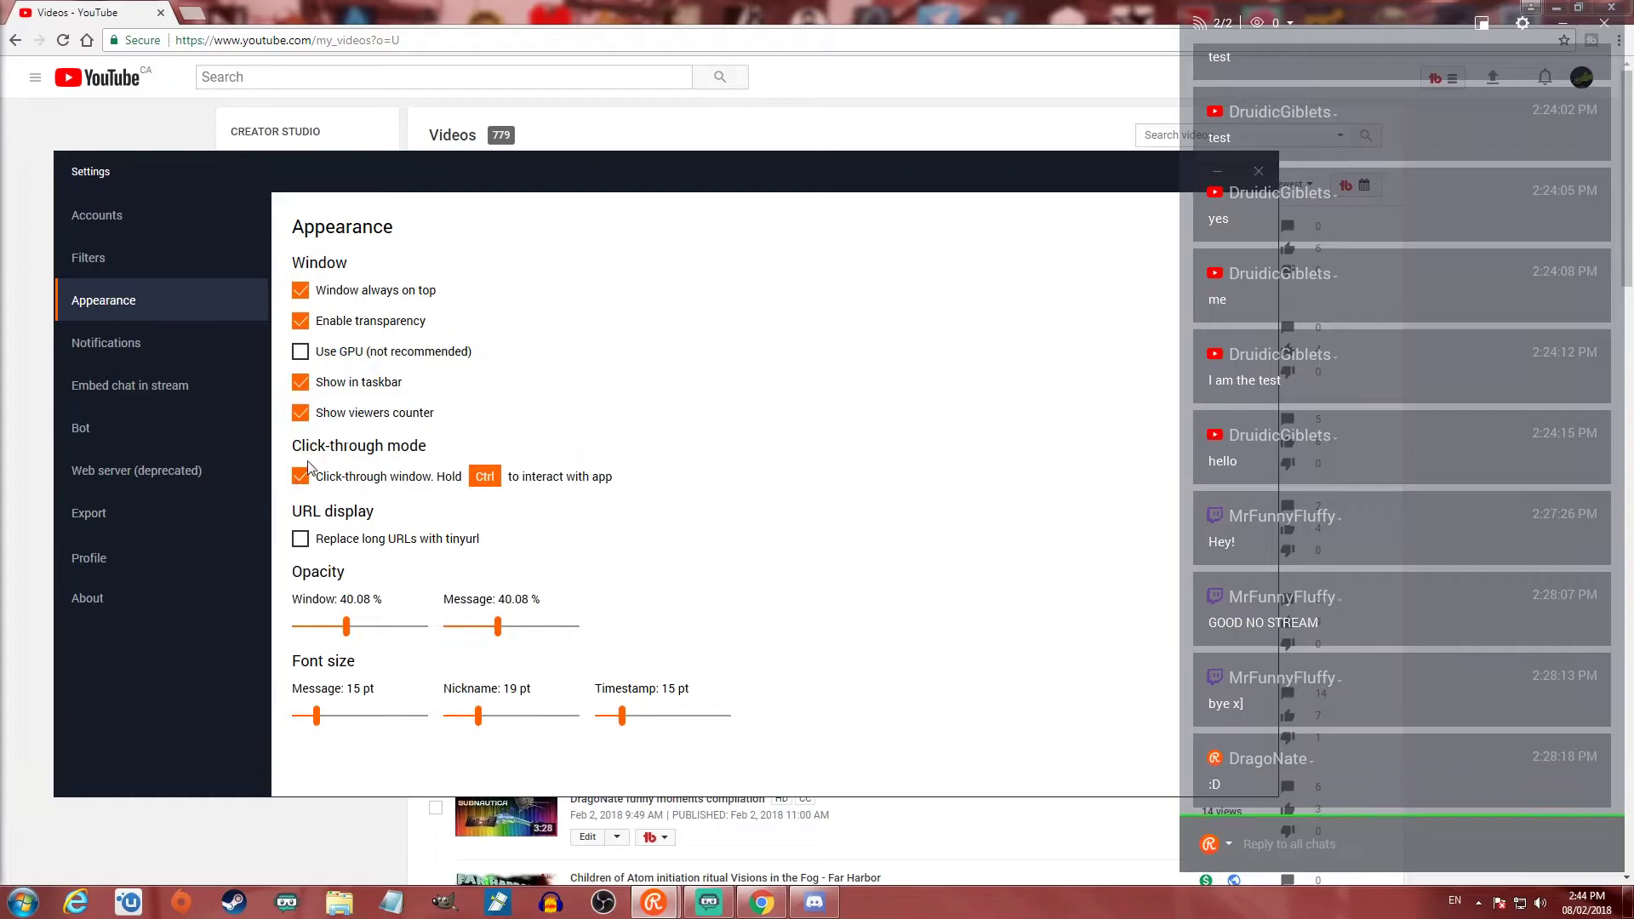
click(317, 453)
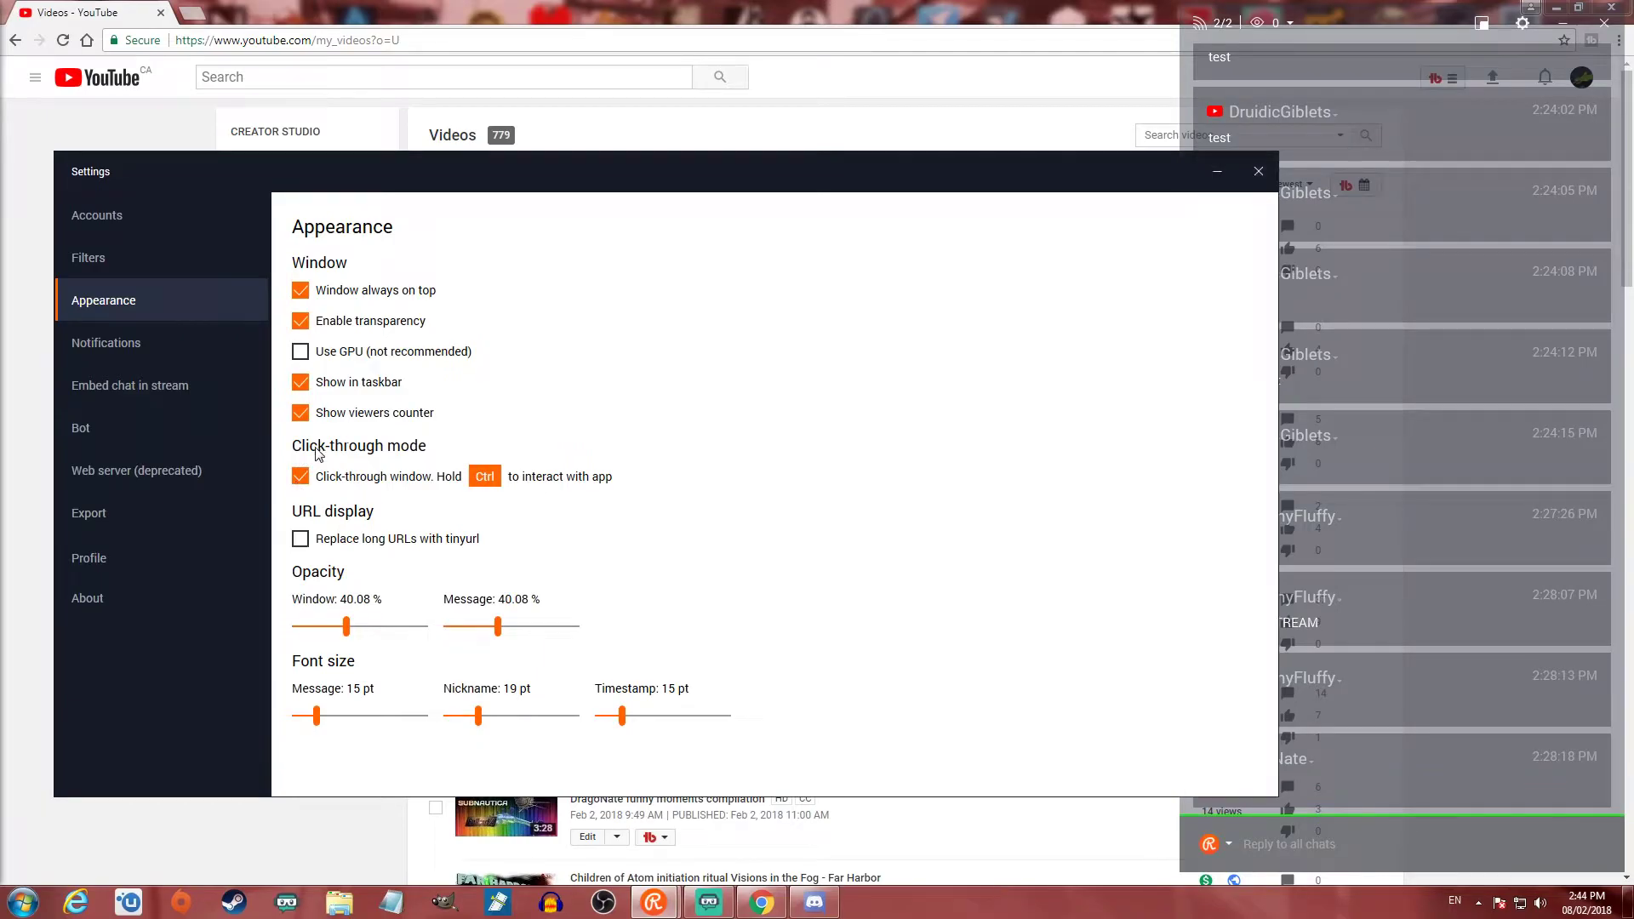
drag(545, 189, 521, 186)
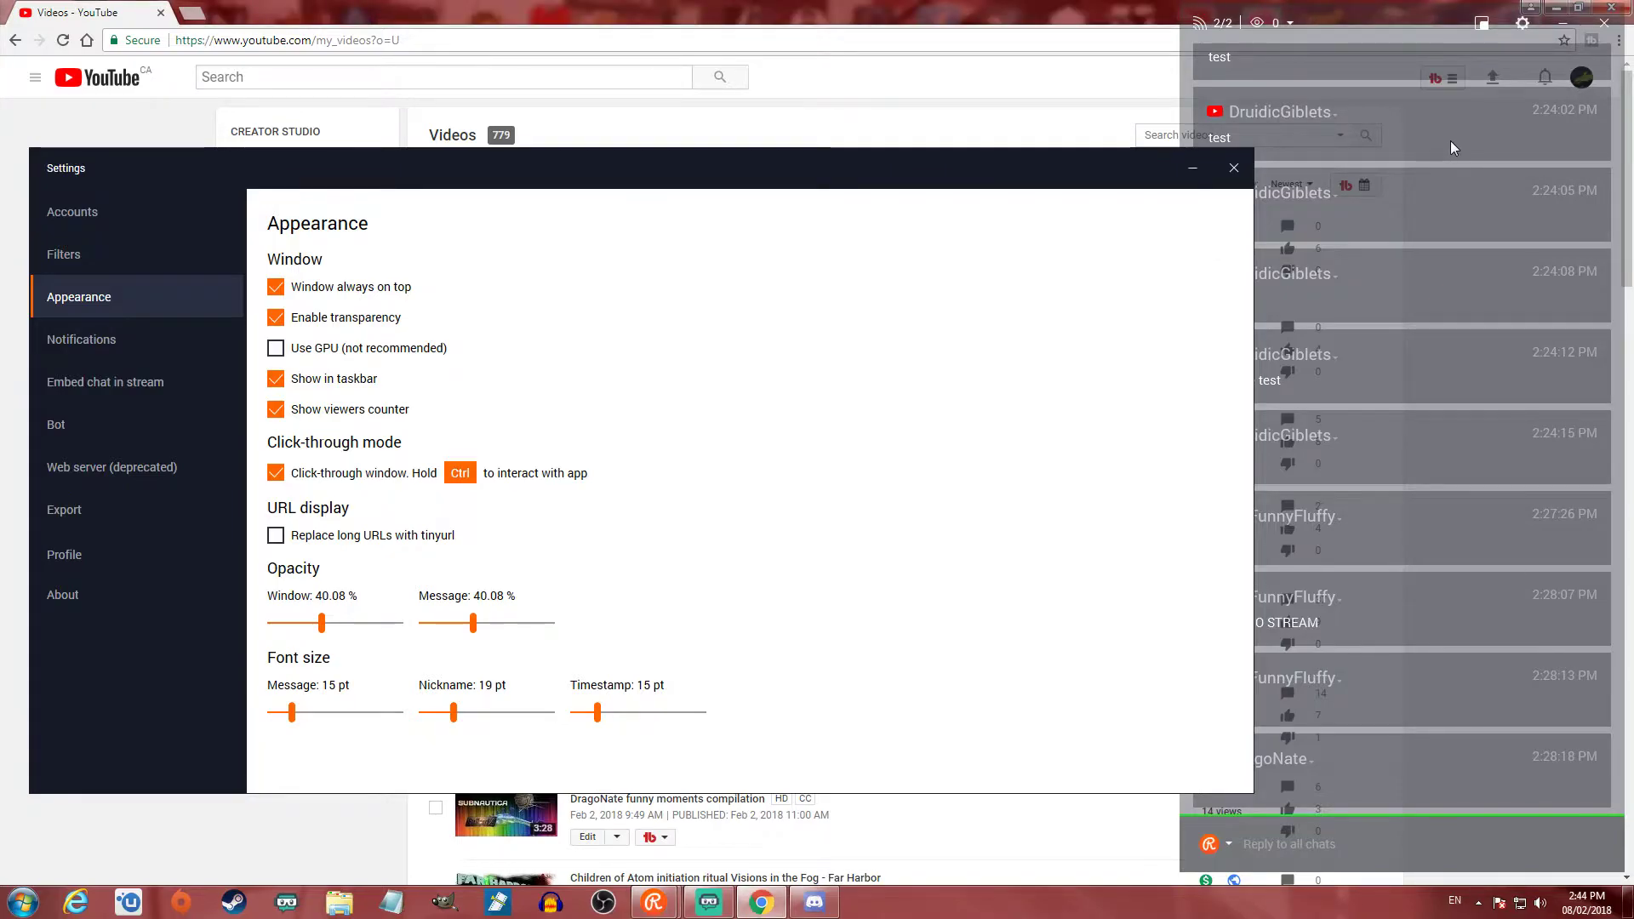
click(1434, 78)
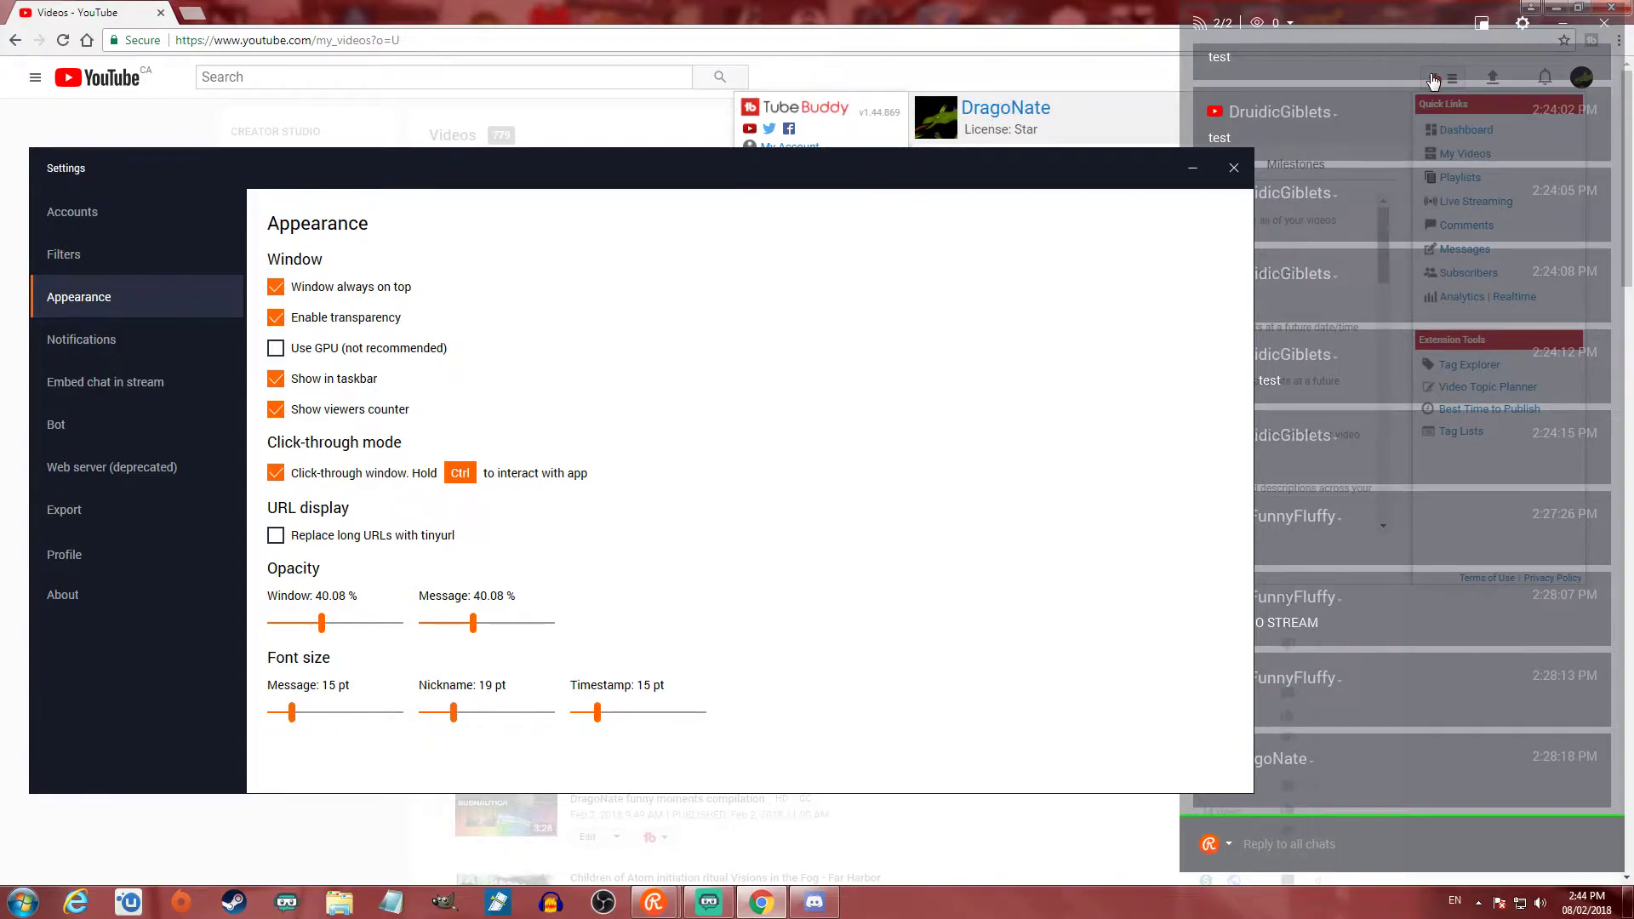
click(1583, 79)
click(1141, 115)
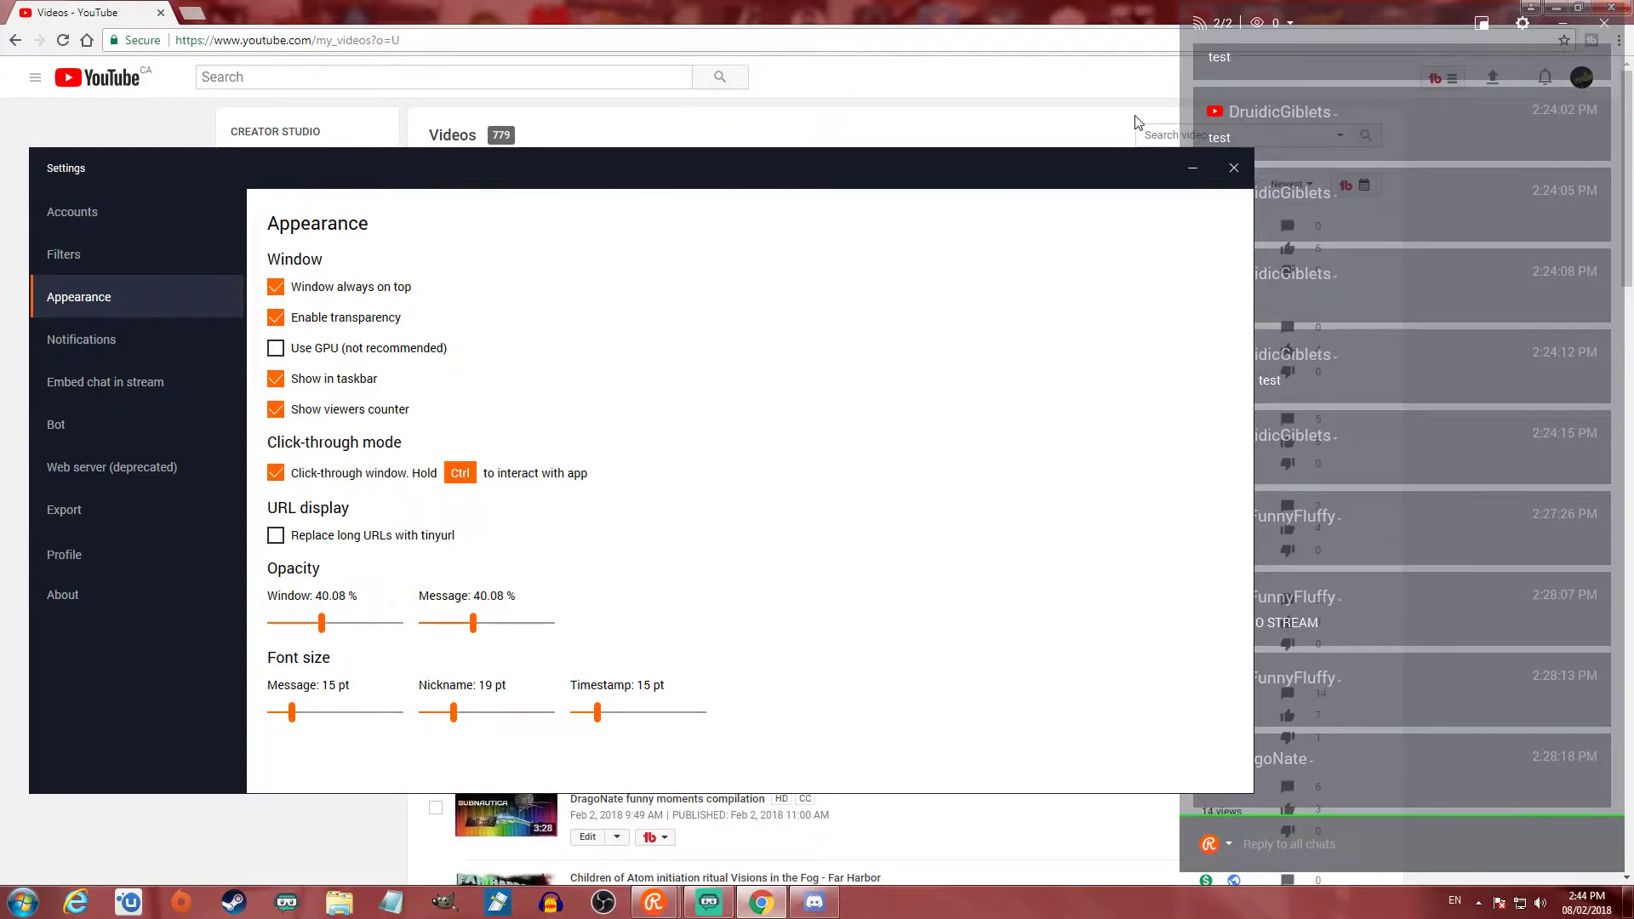
click(461, 477)
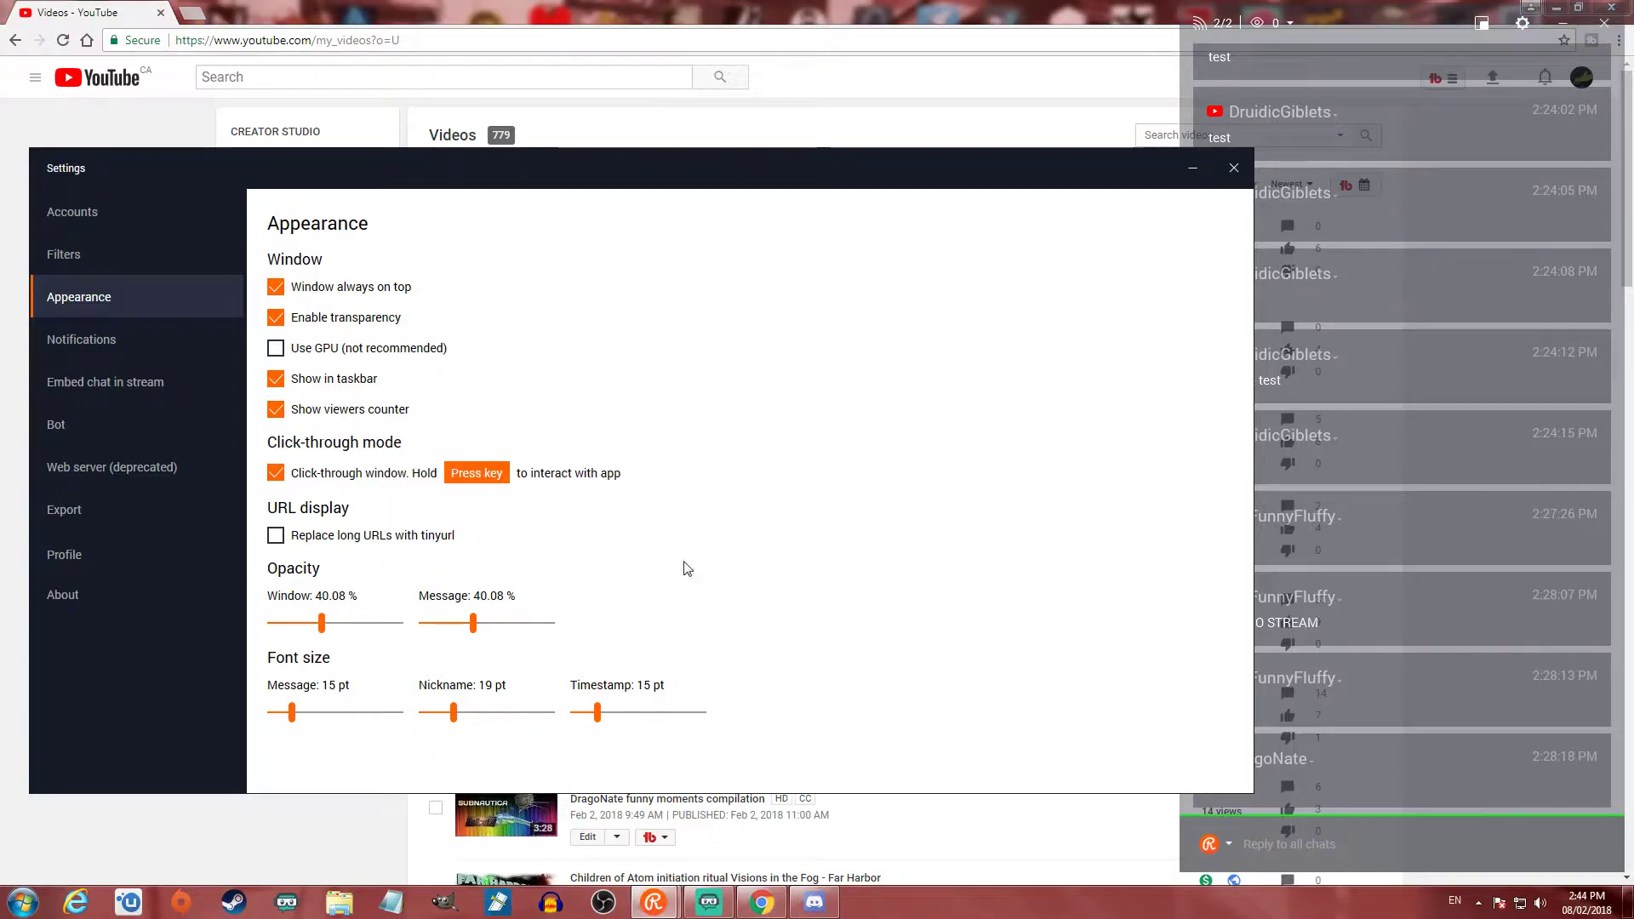
key(ctrl)
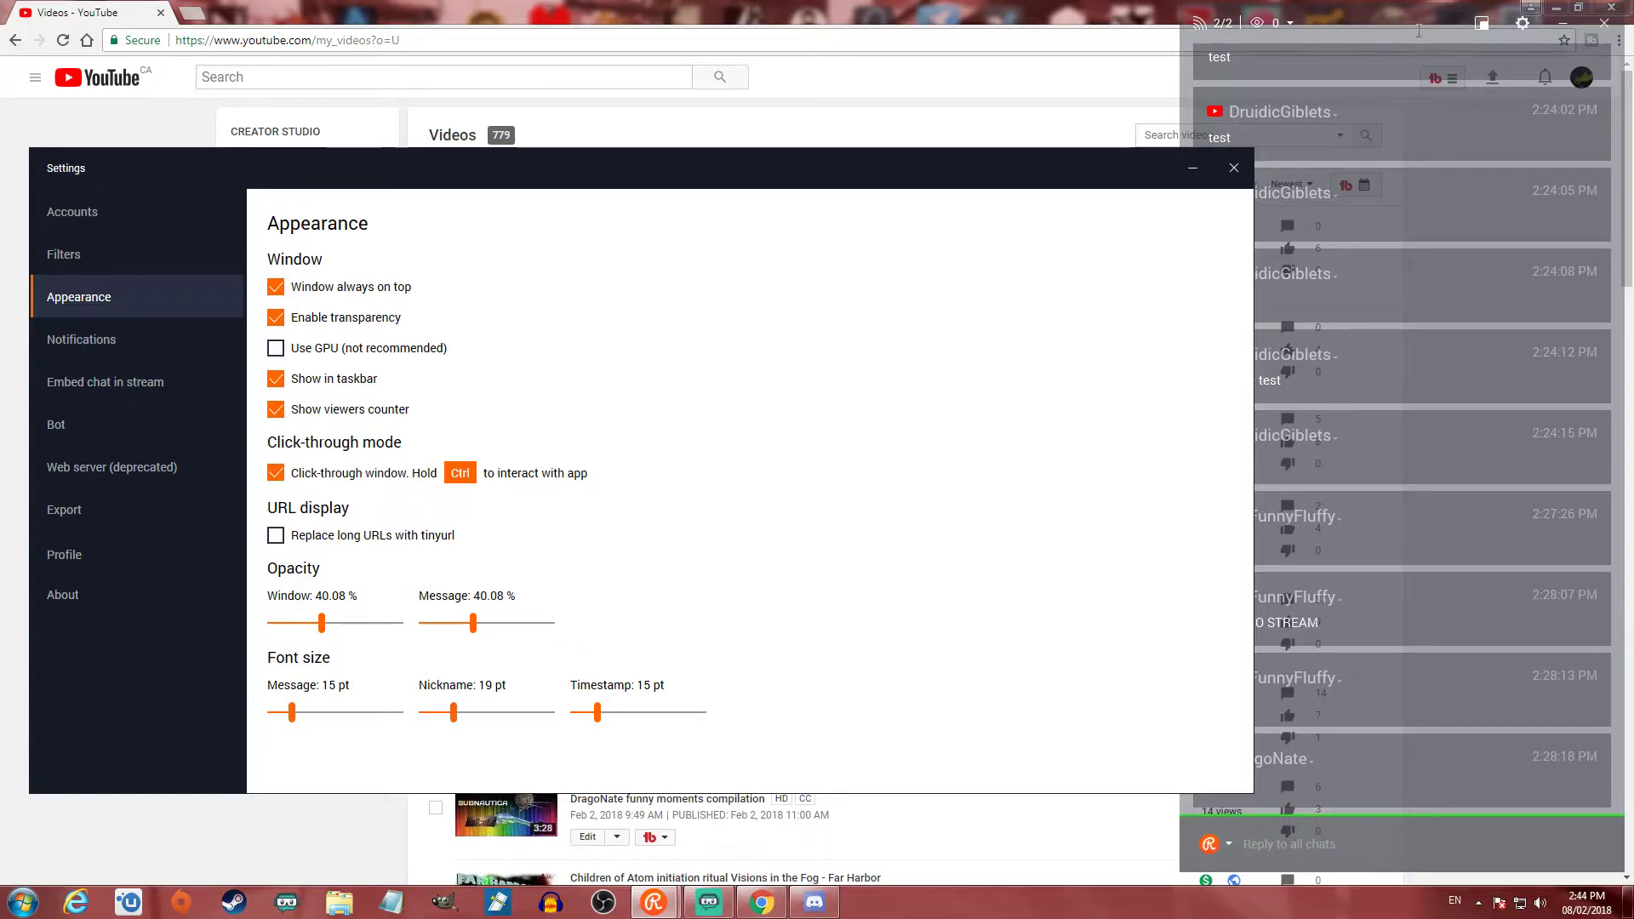
click(1387, 71)
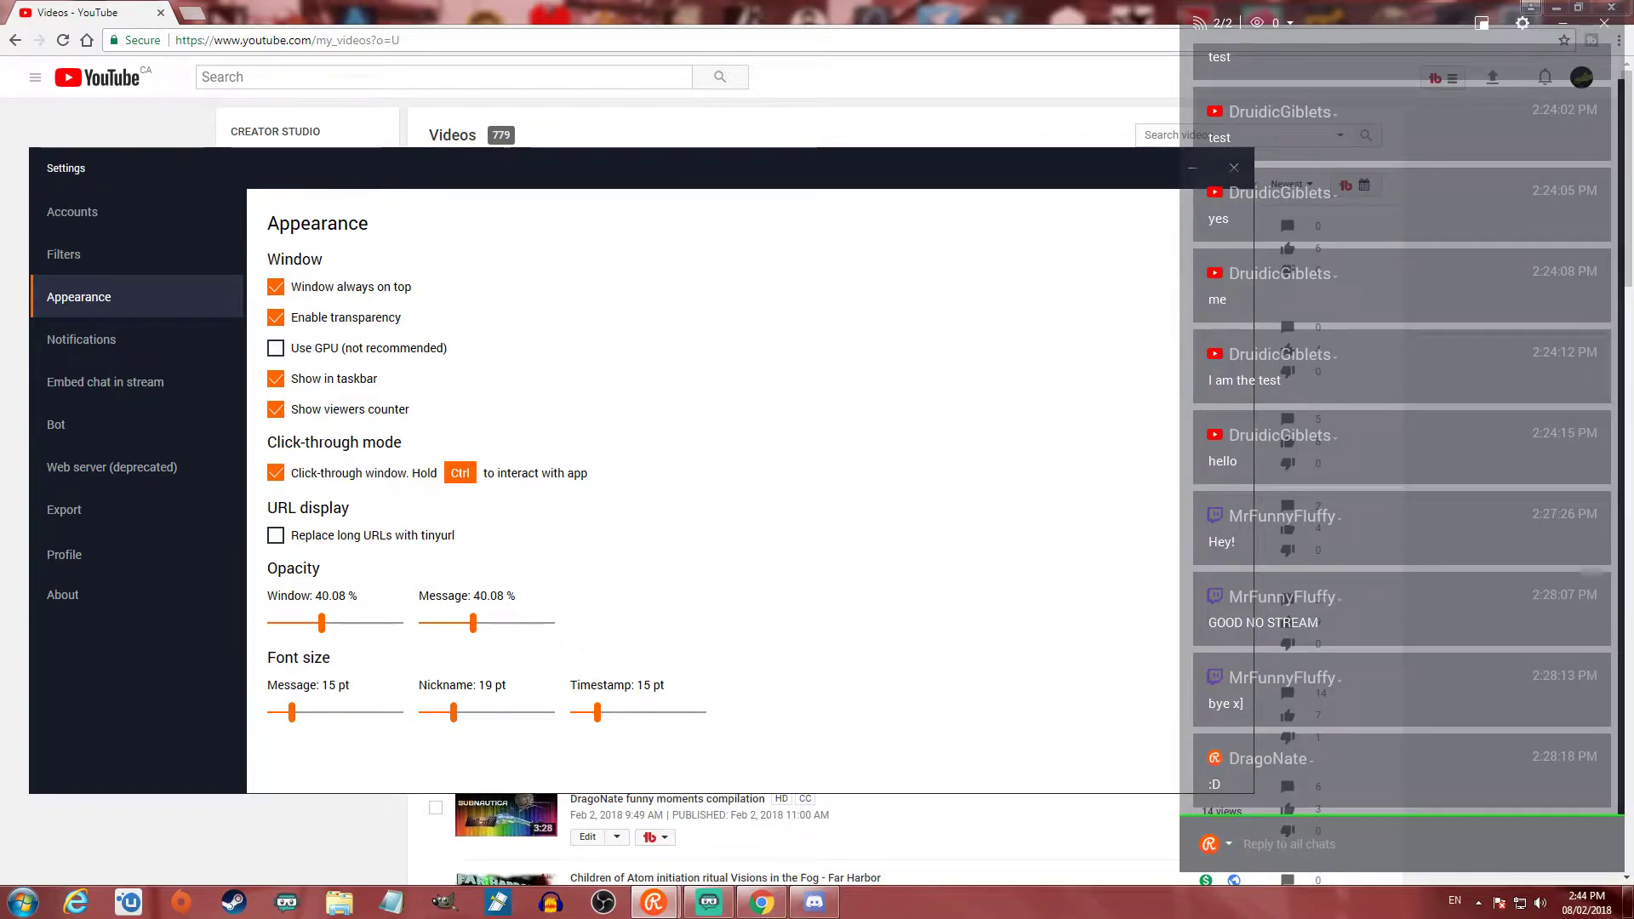
click(1231, 845)
click(1233, 787)
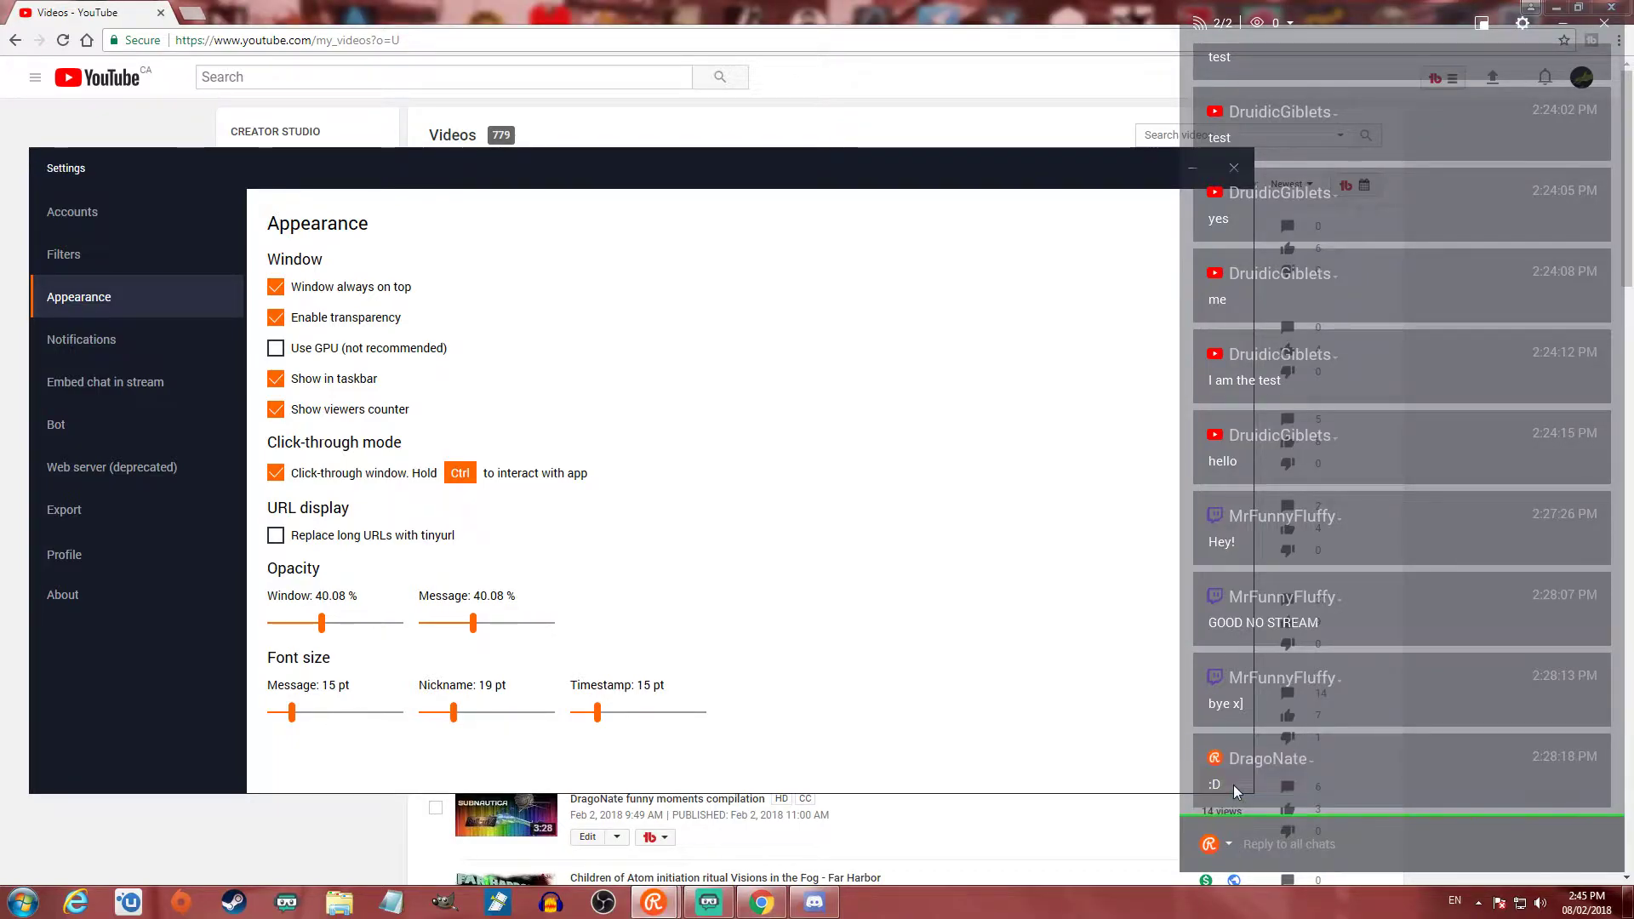
click(1233, 842)
click(1231, 865)
drag(322, 624, 182, 652)
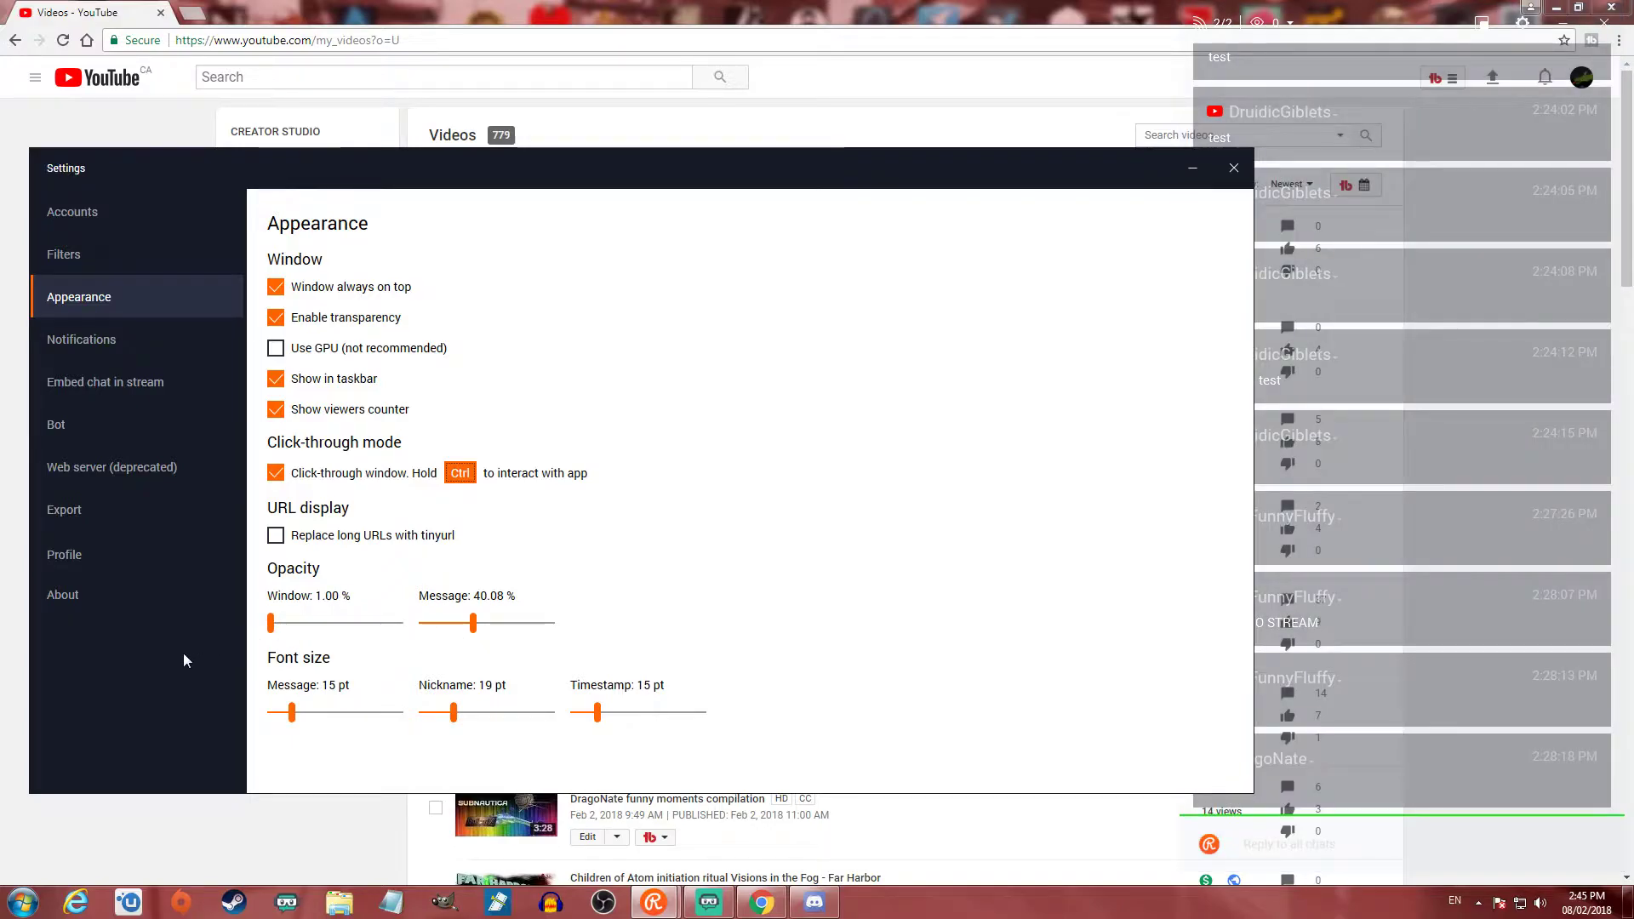
drag(474, 631, 173, 627)
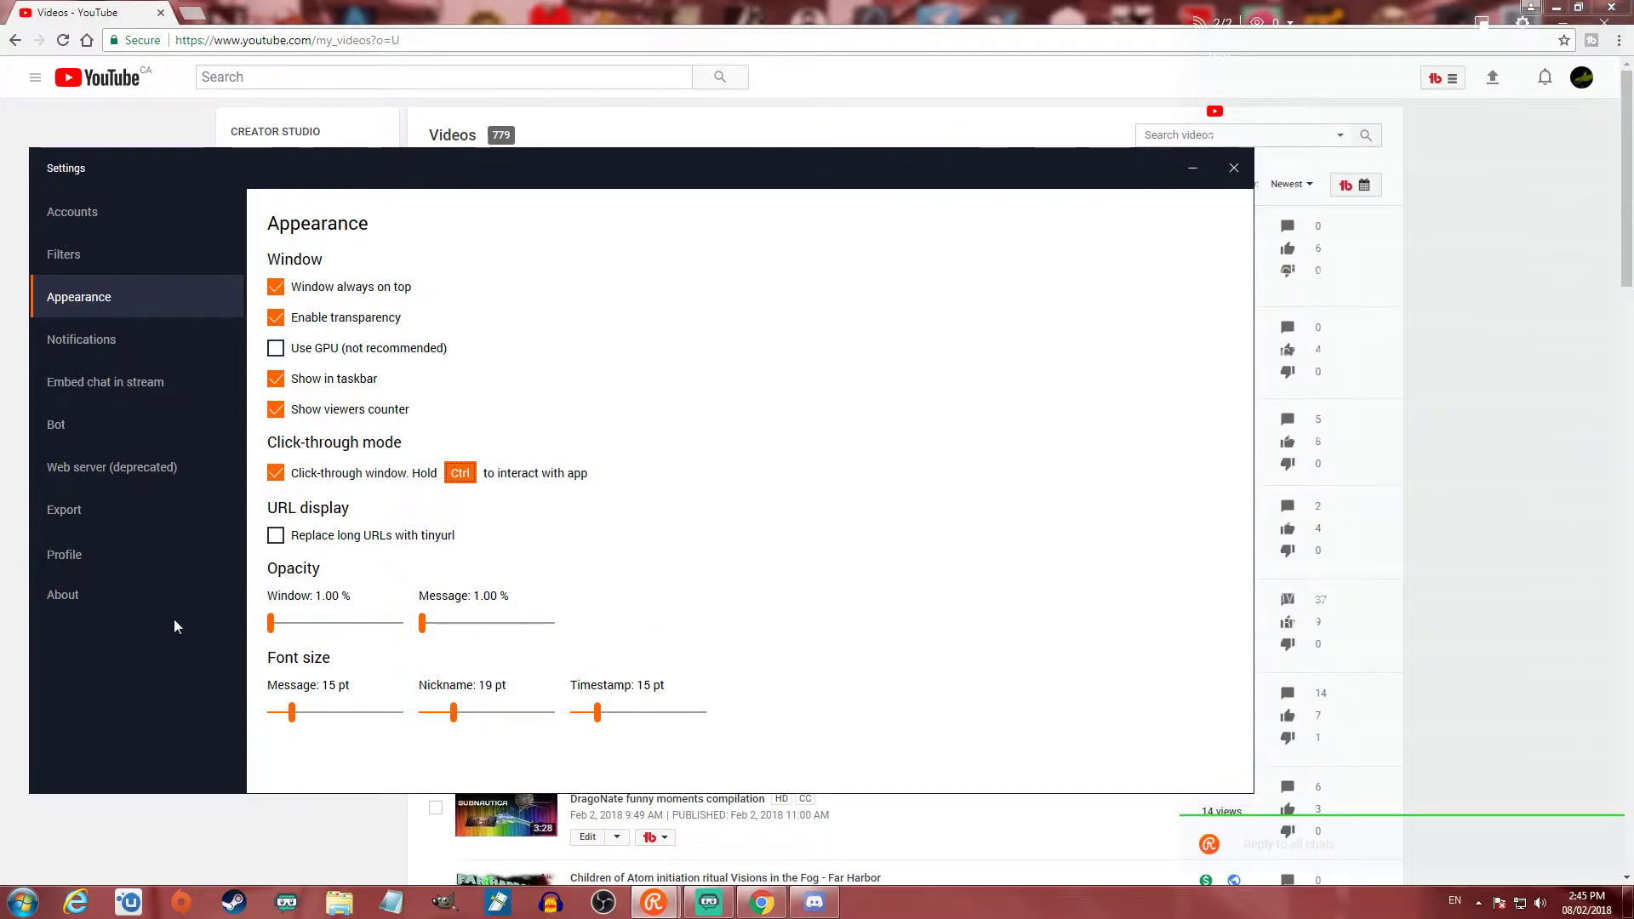
drag(423, 622, 475, 628)
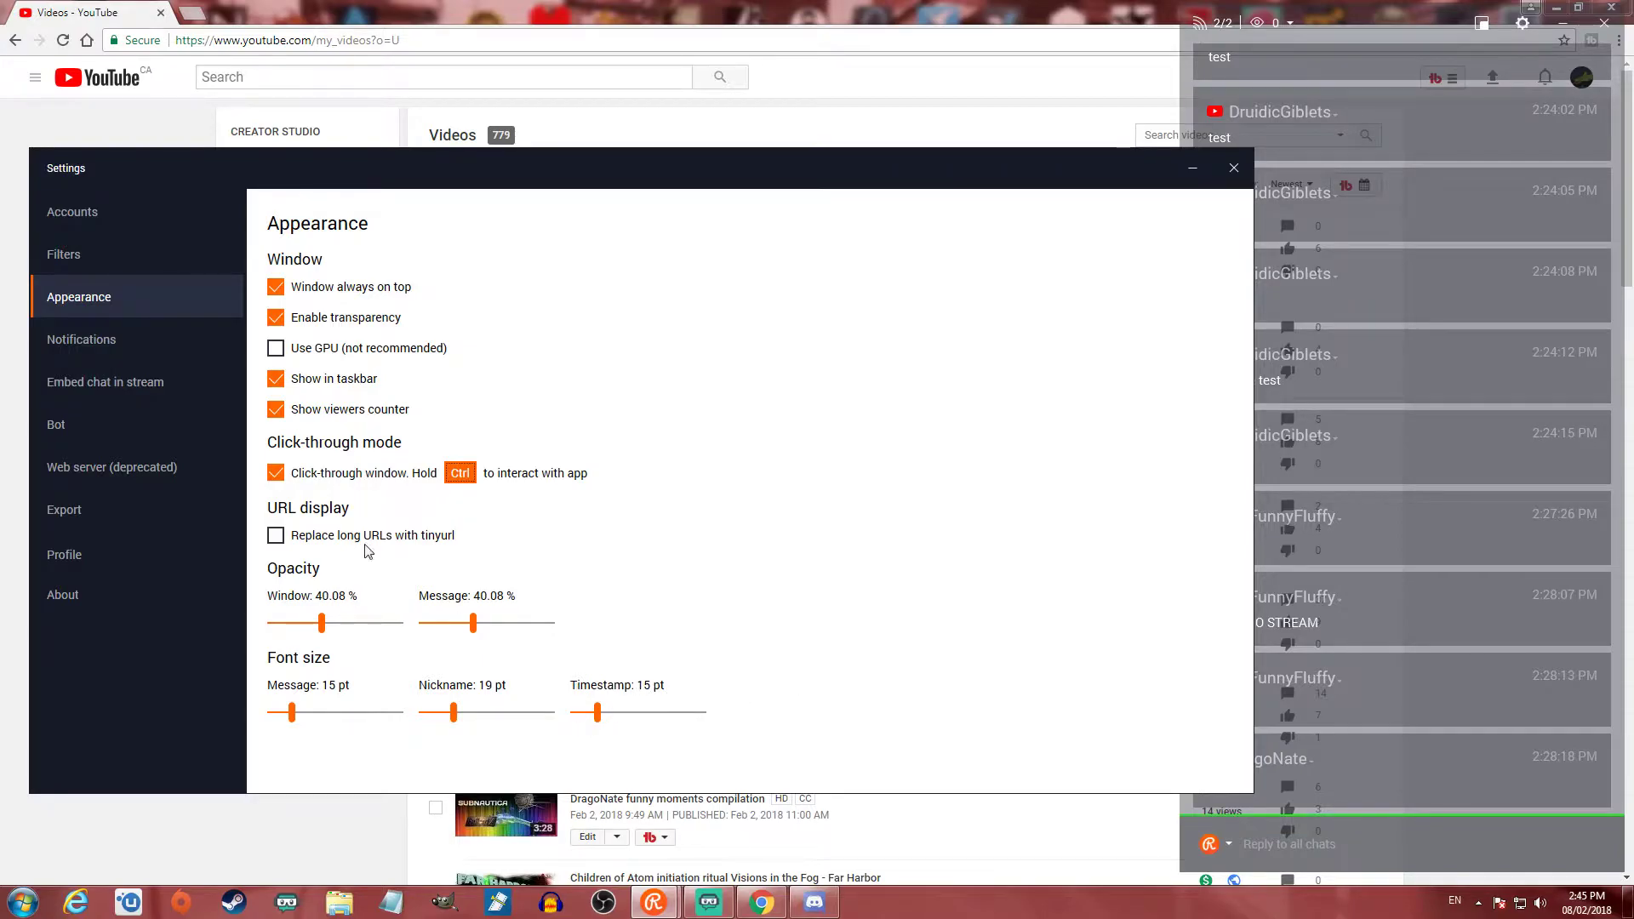
Step: Look through the Notifications settings, then show the Embed chat in stream page
click(91, 340)
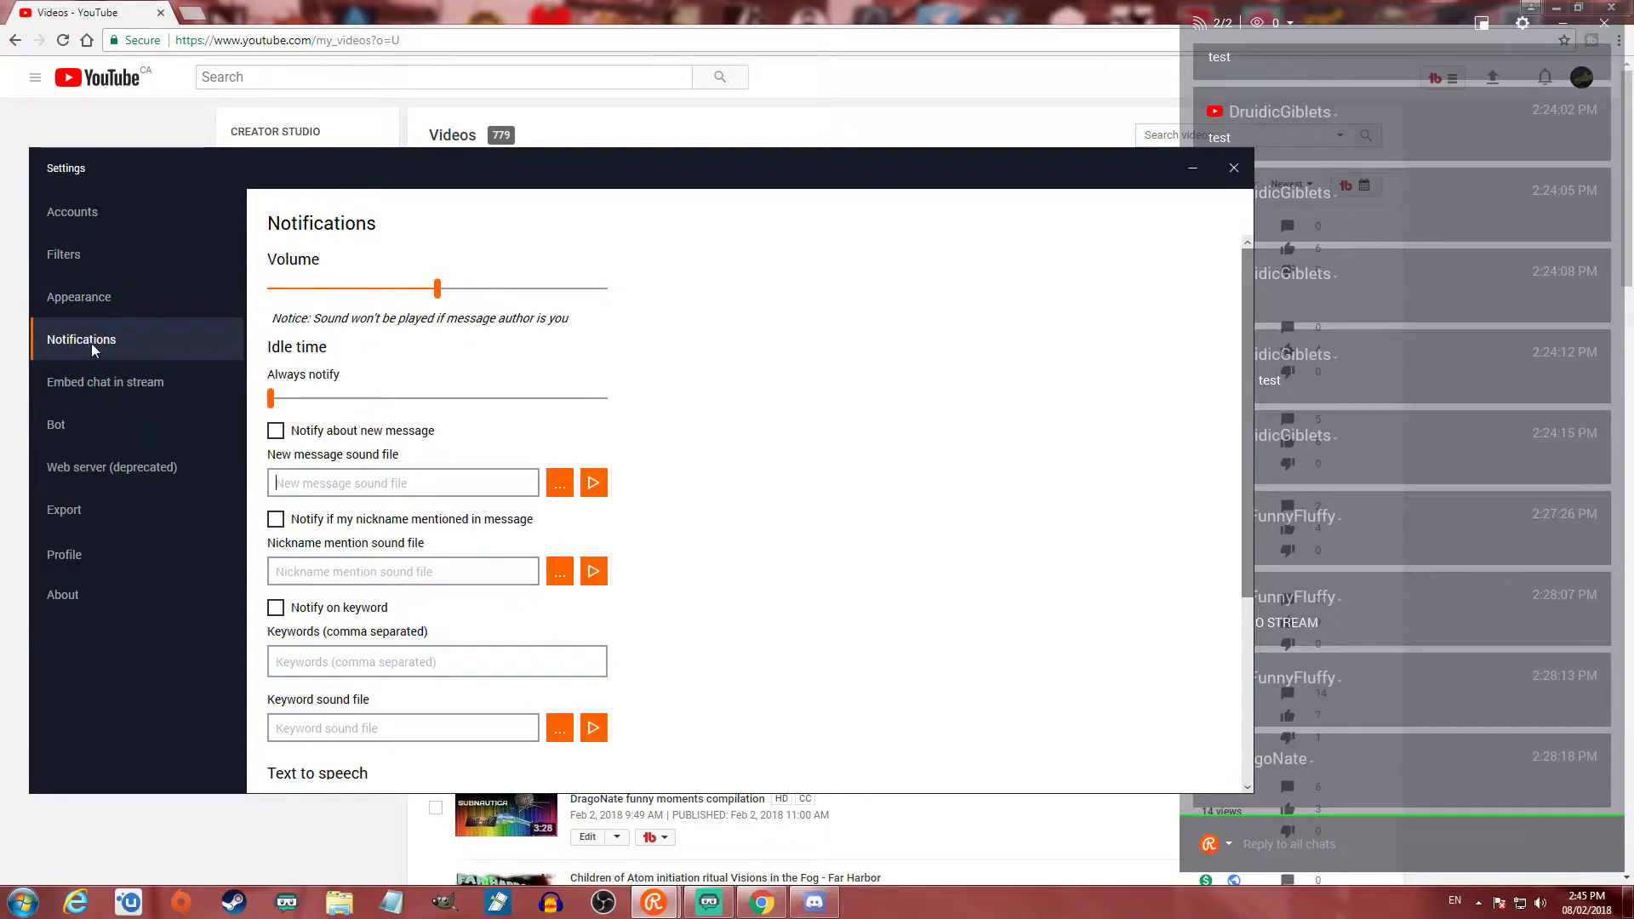
scroll(366, 417, down, 1)
scroll(366, 417, up, 1)
scroll(311, 631, down, 3)
scroll(394, 671, down, 2)
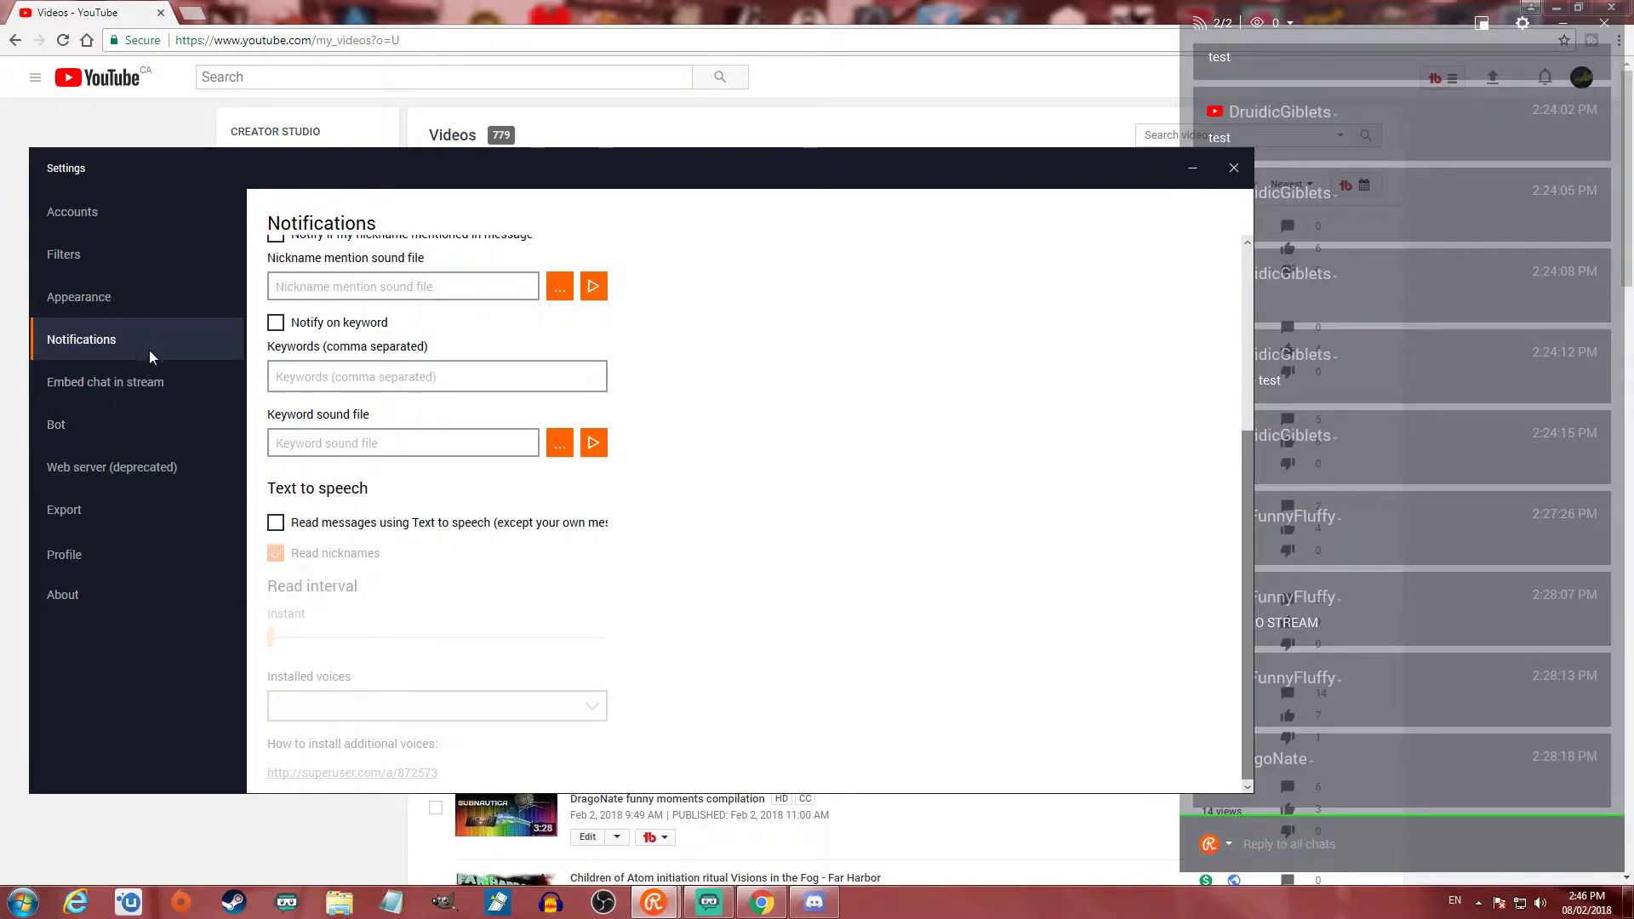
click(127, 382)
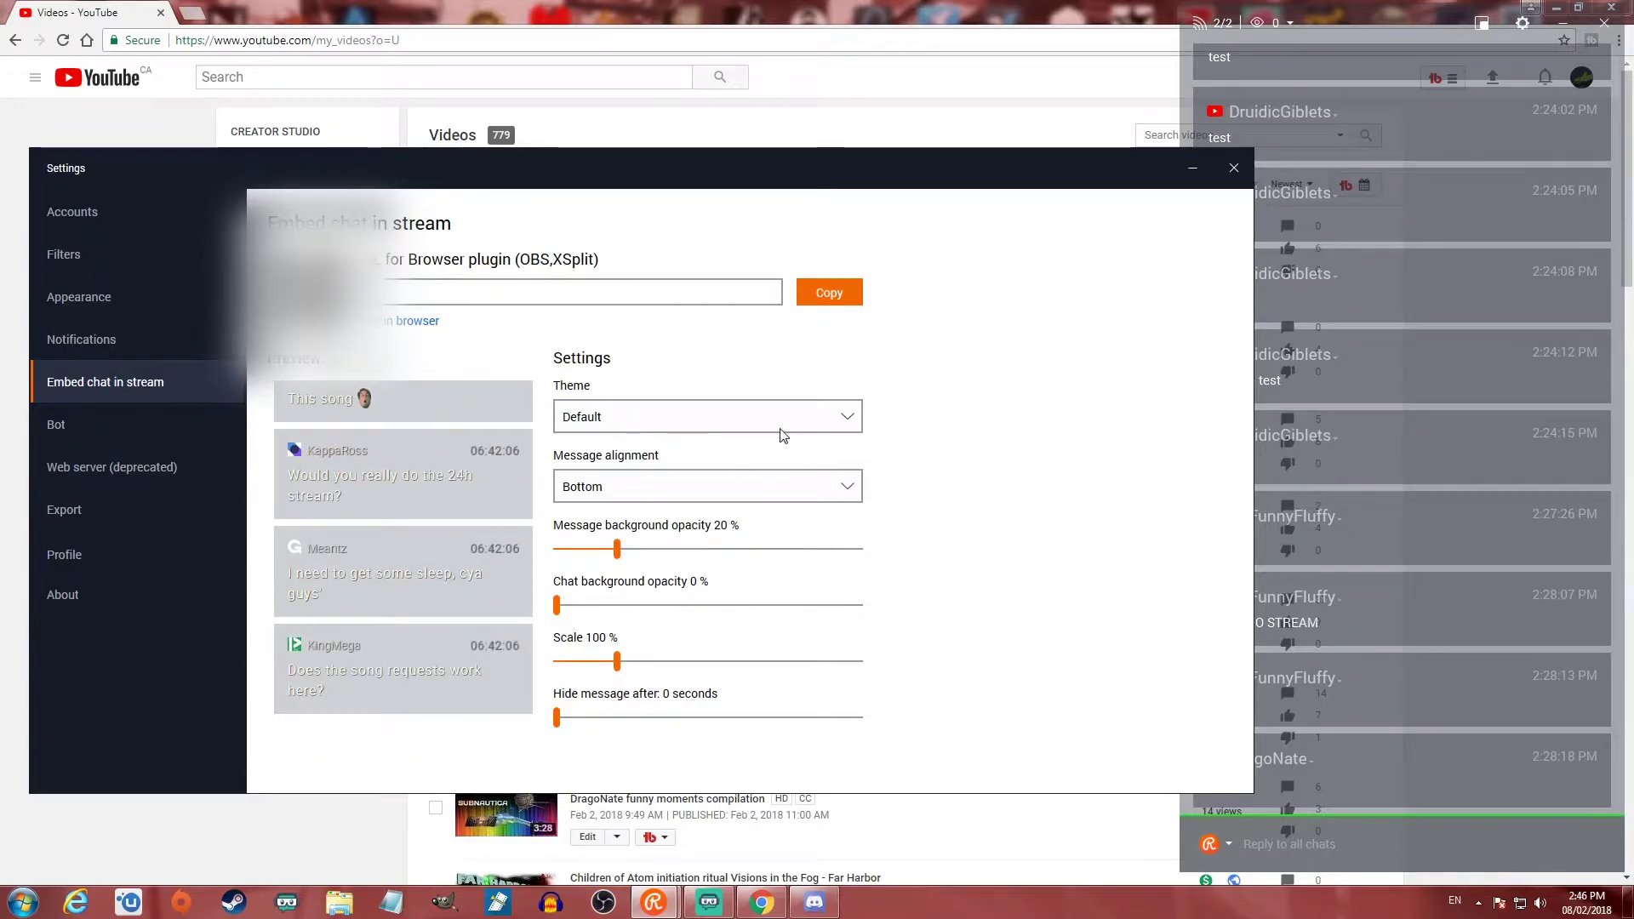
click(682, 422)
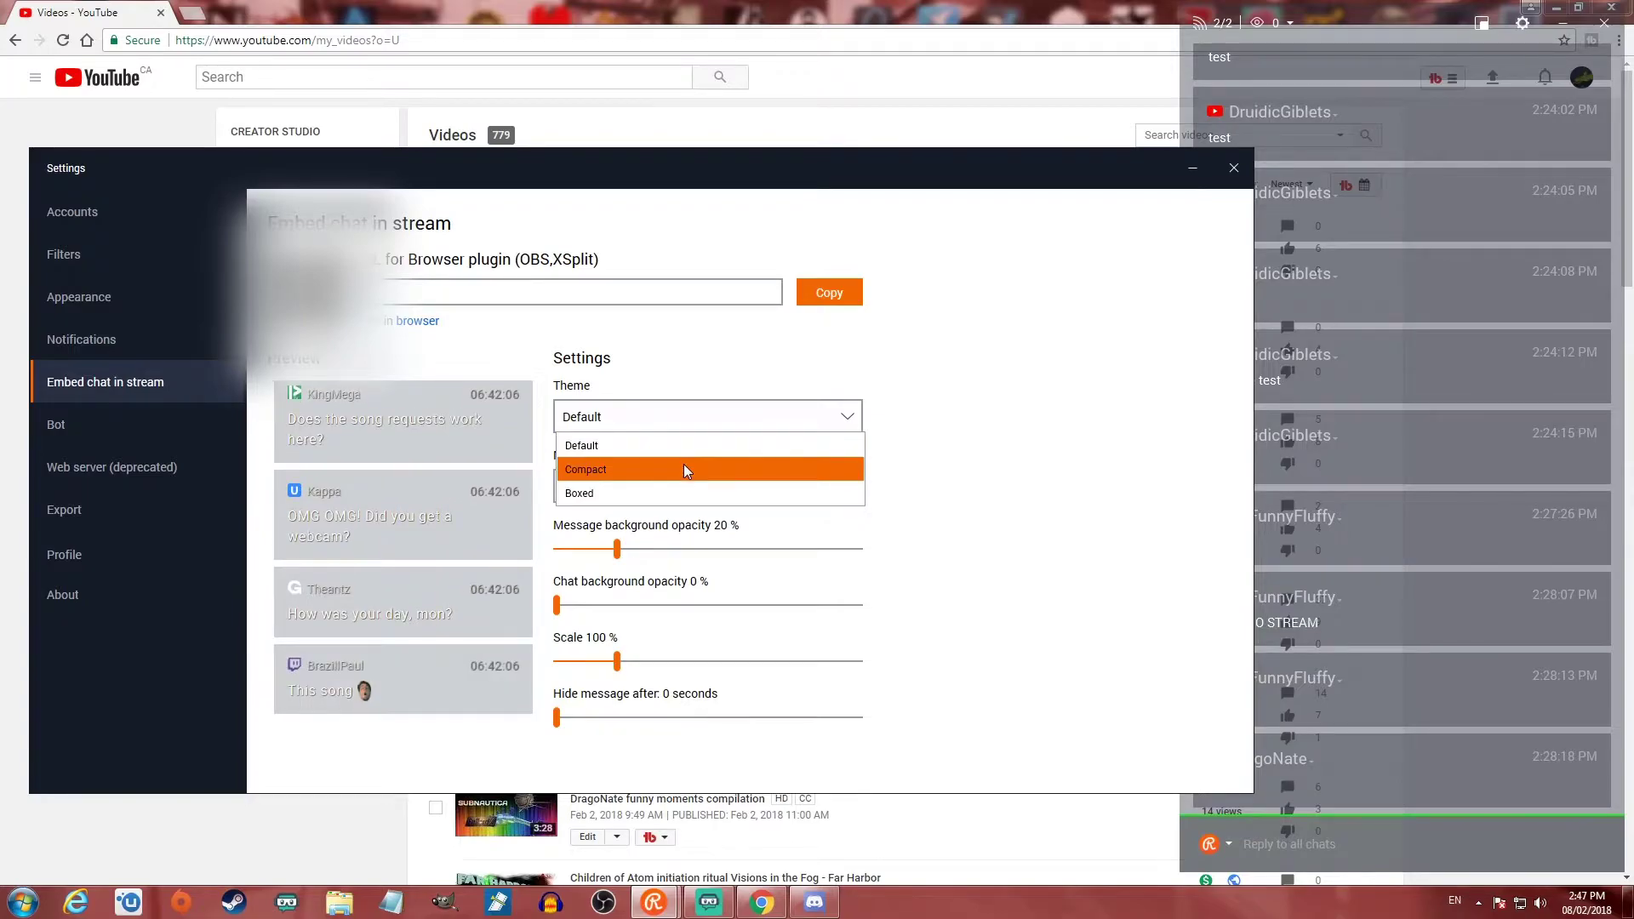
click(925, 350)
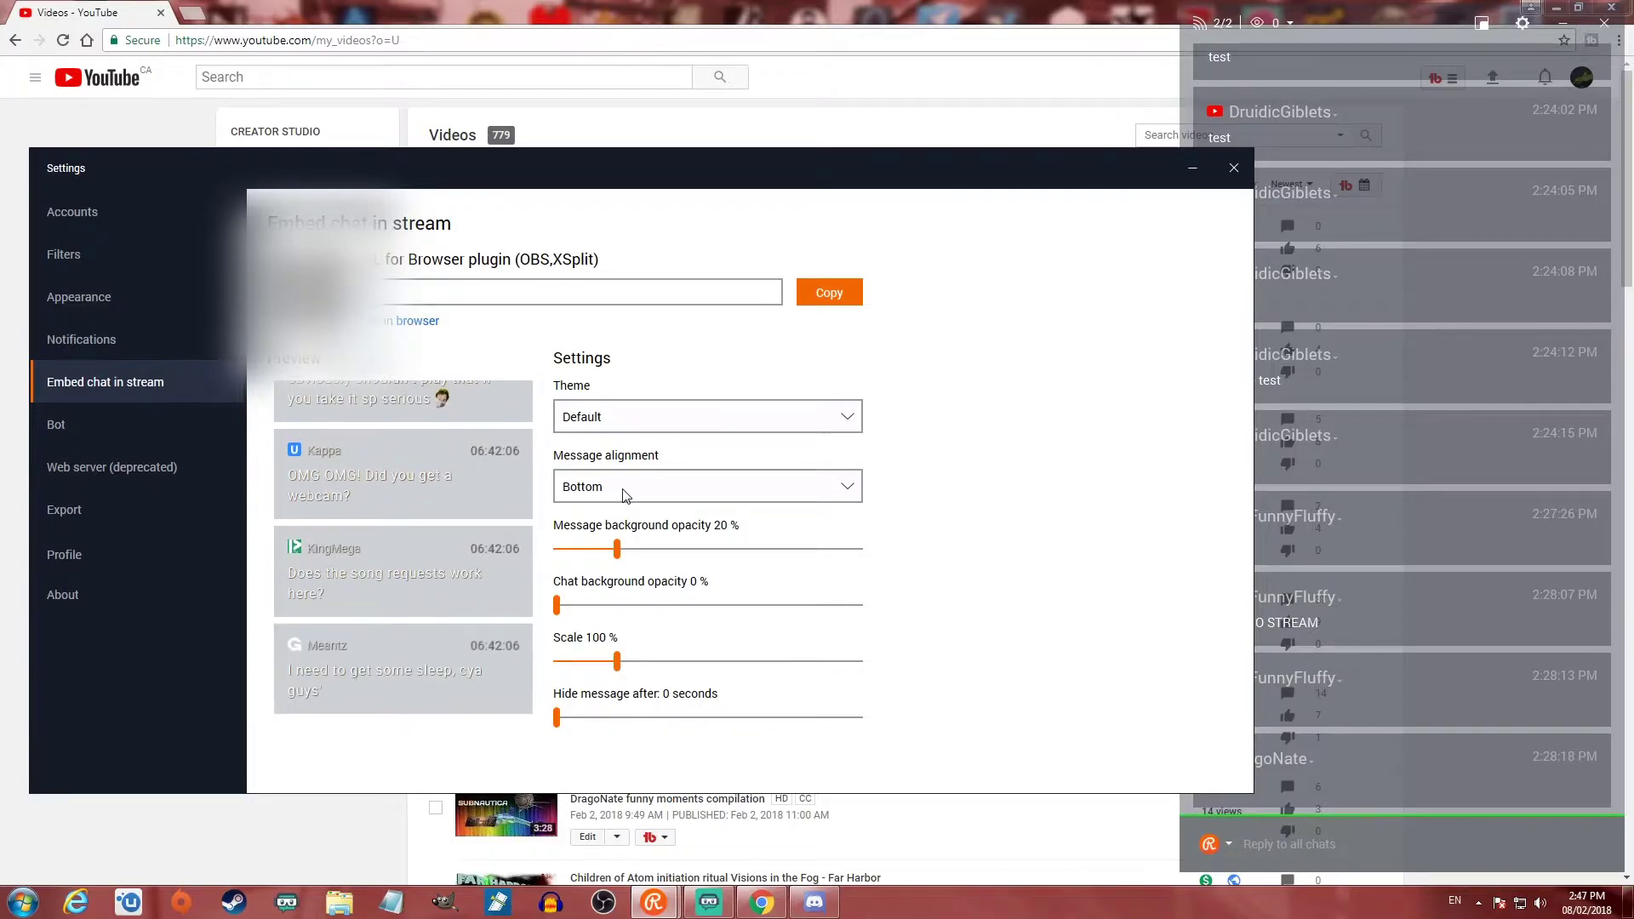
click(646, 492)
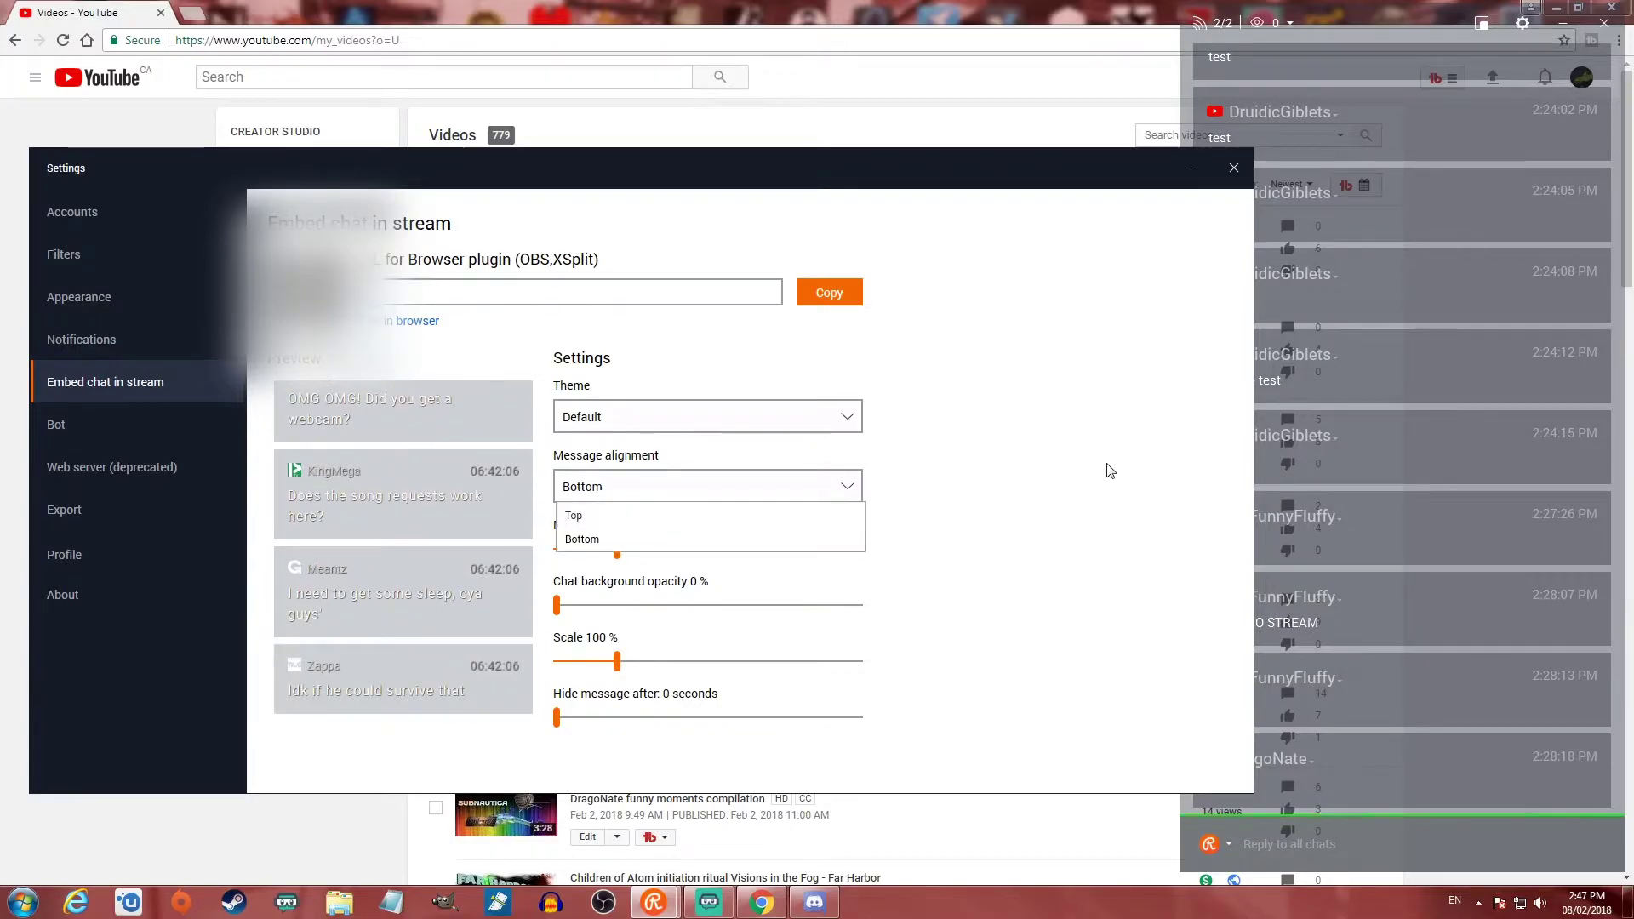
click(599, 528)
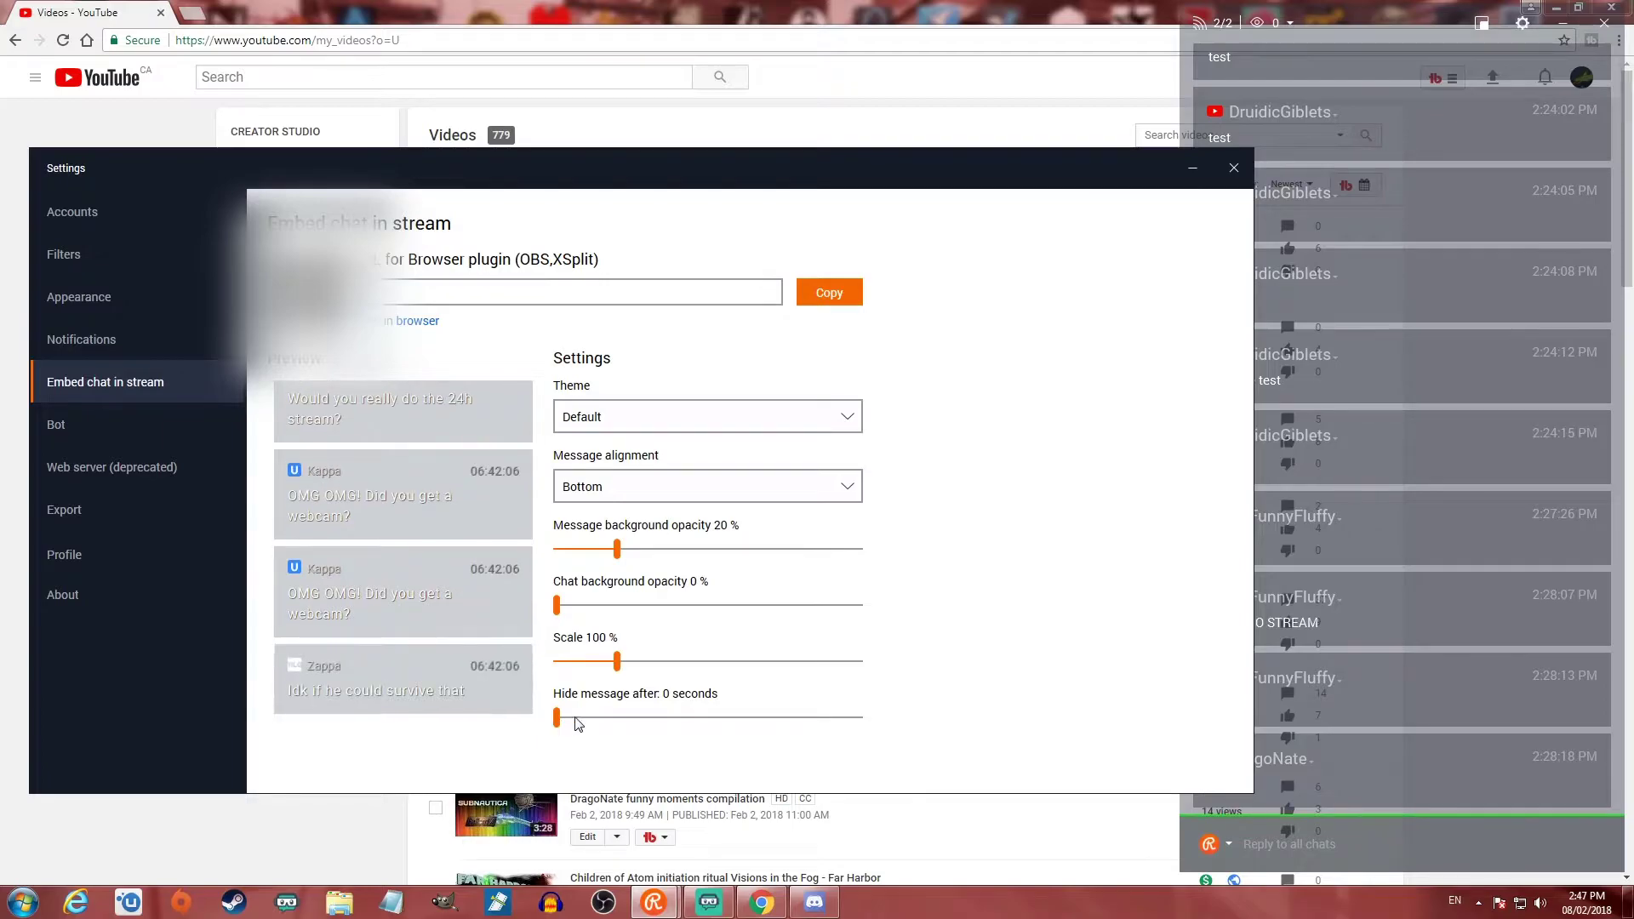
Step: Show the Bot settings page and begin a new bot action
click(175, 436)
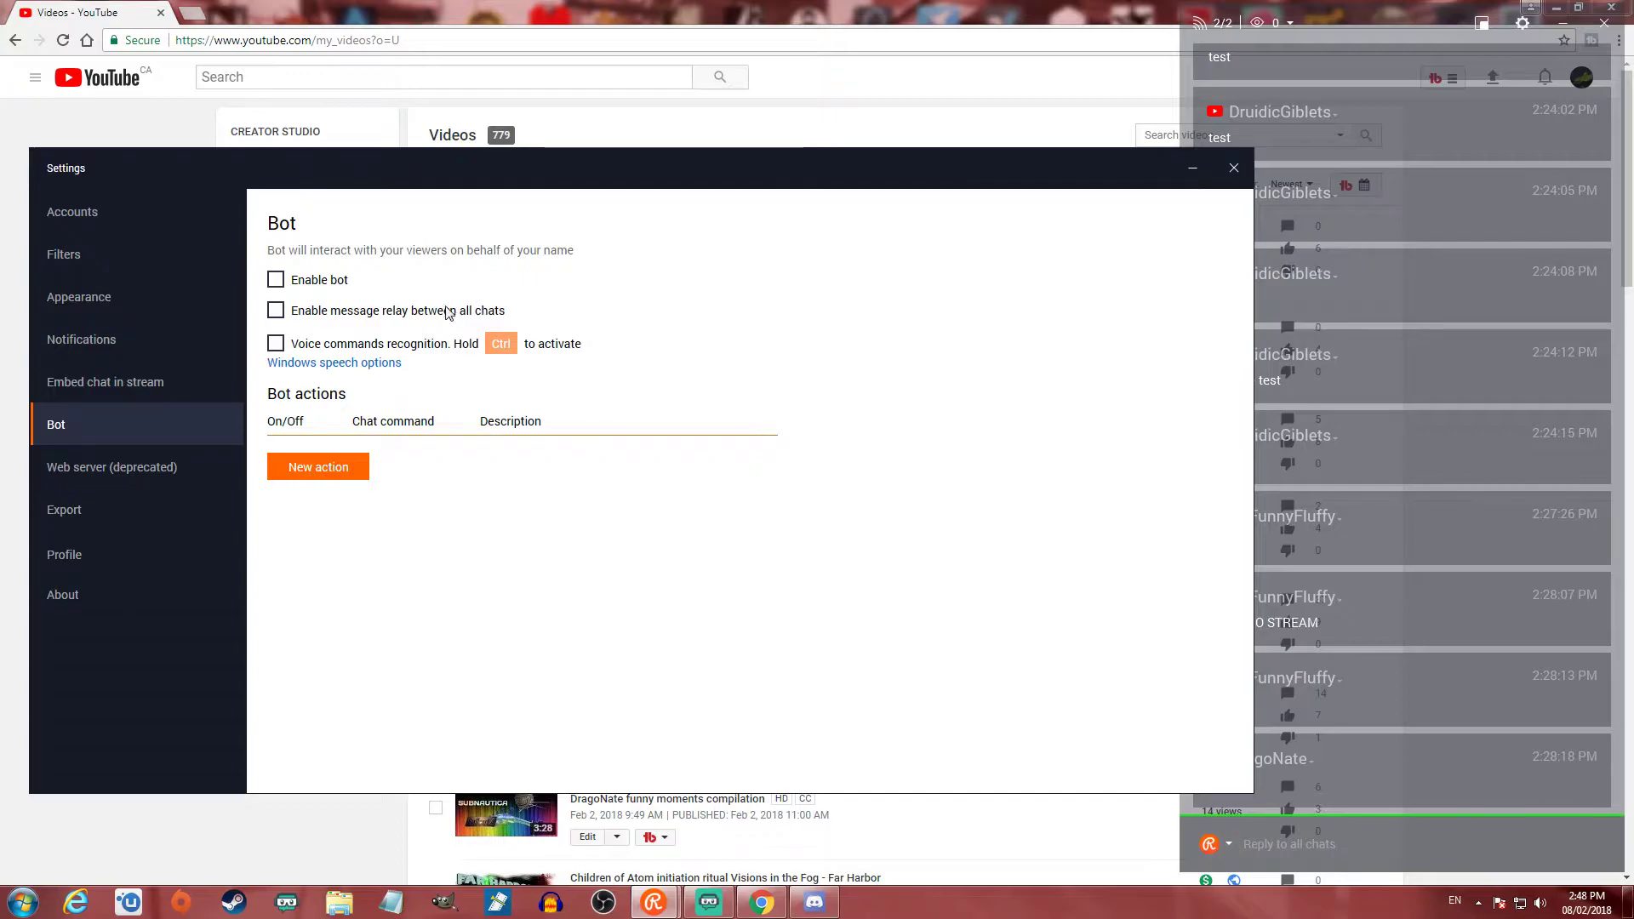
click(277, 286)
click(320, 473)
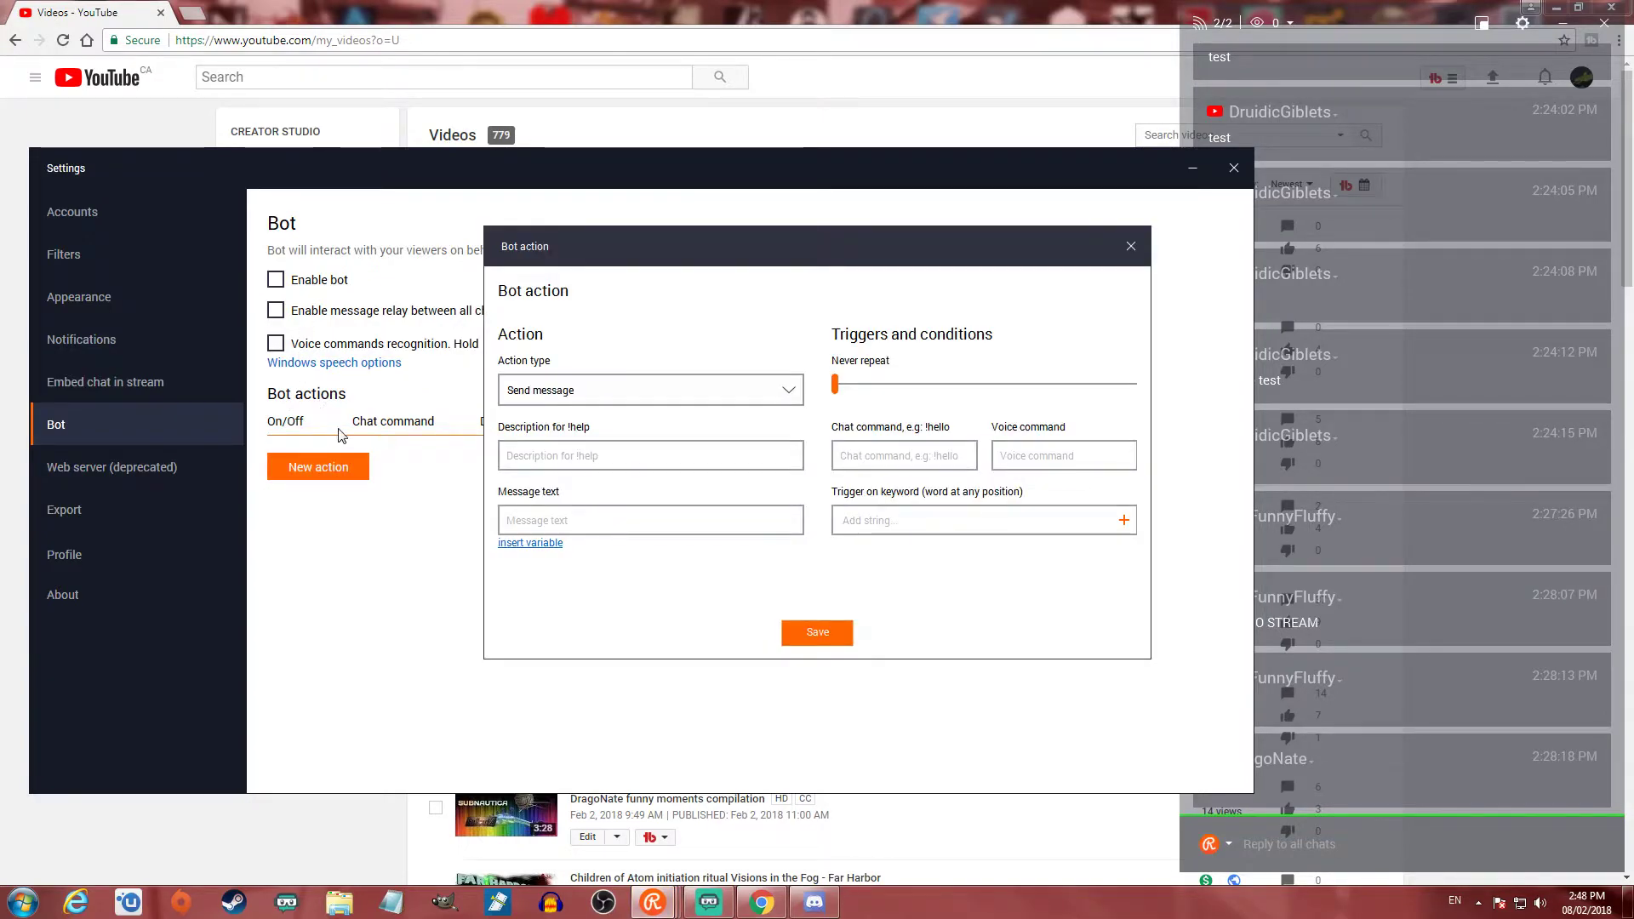
Step: Keep Send message as the action type and enter chat command !discord and voice command disco
click(593, 396)
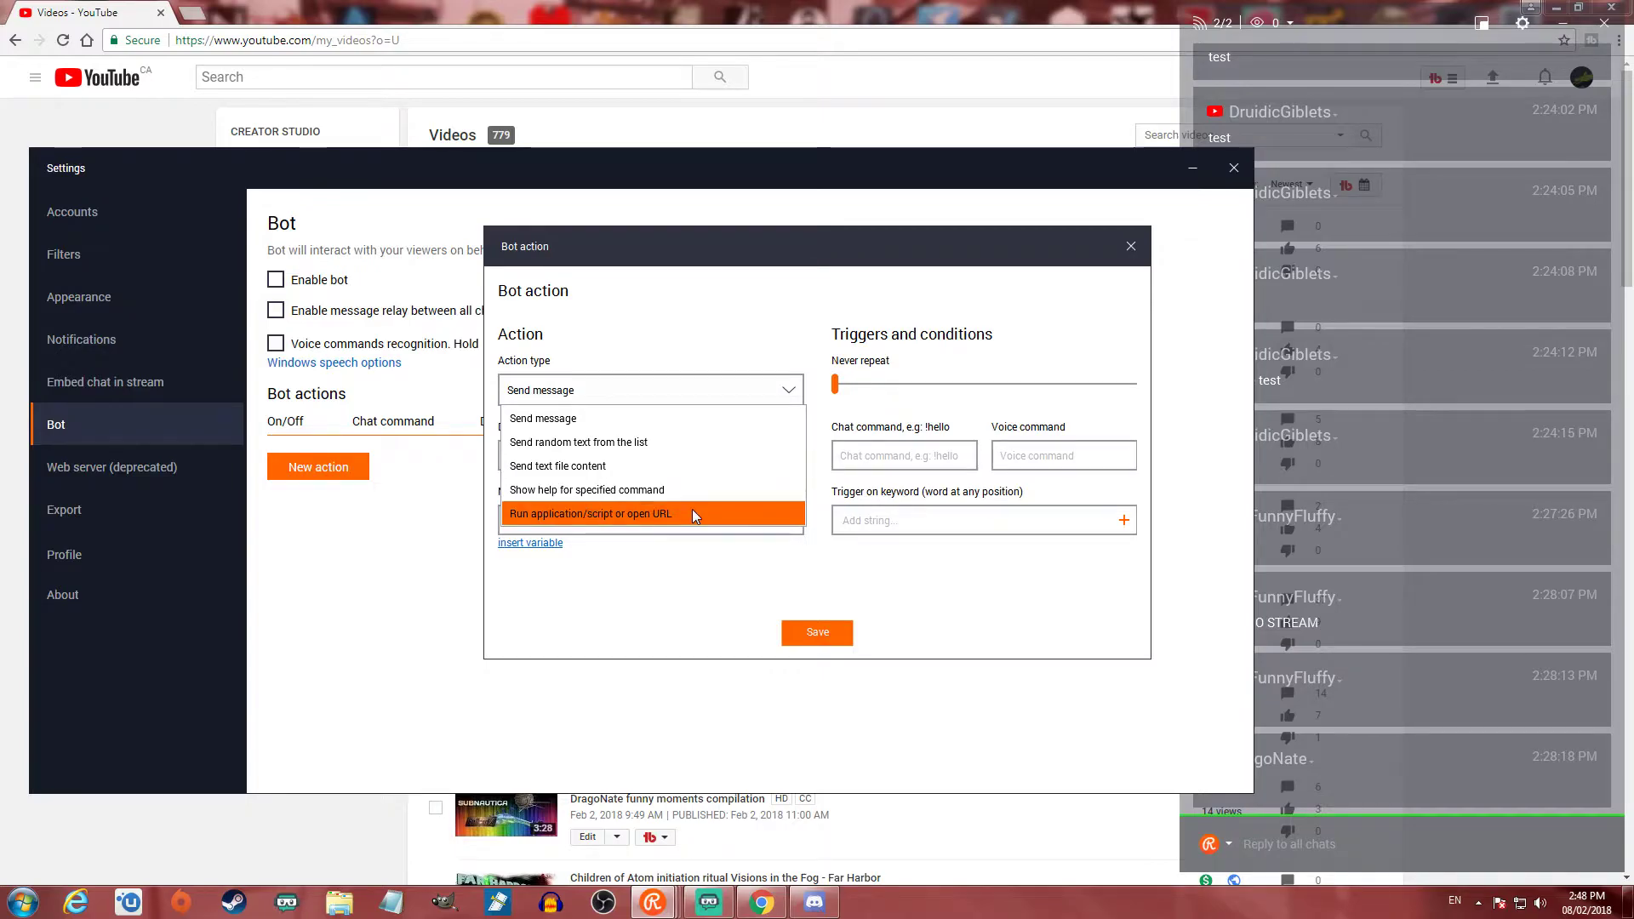
click(678, 588)
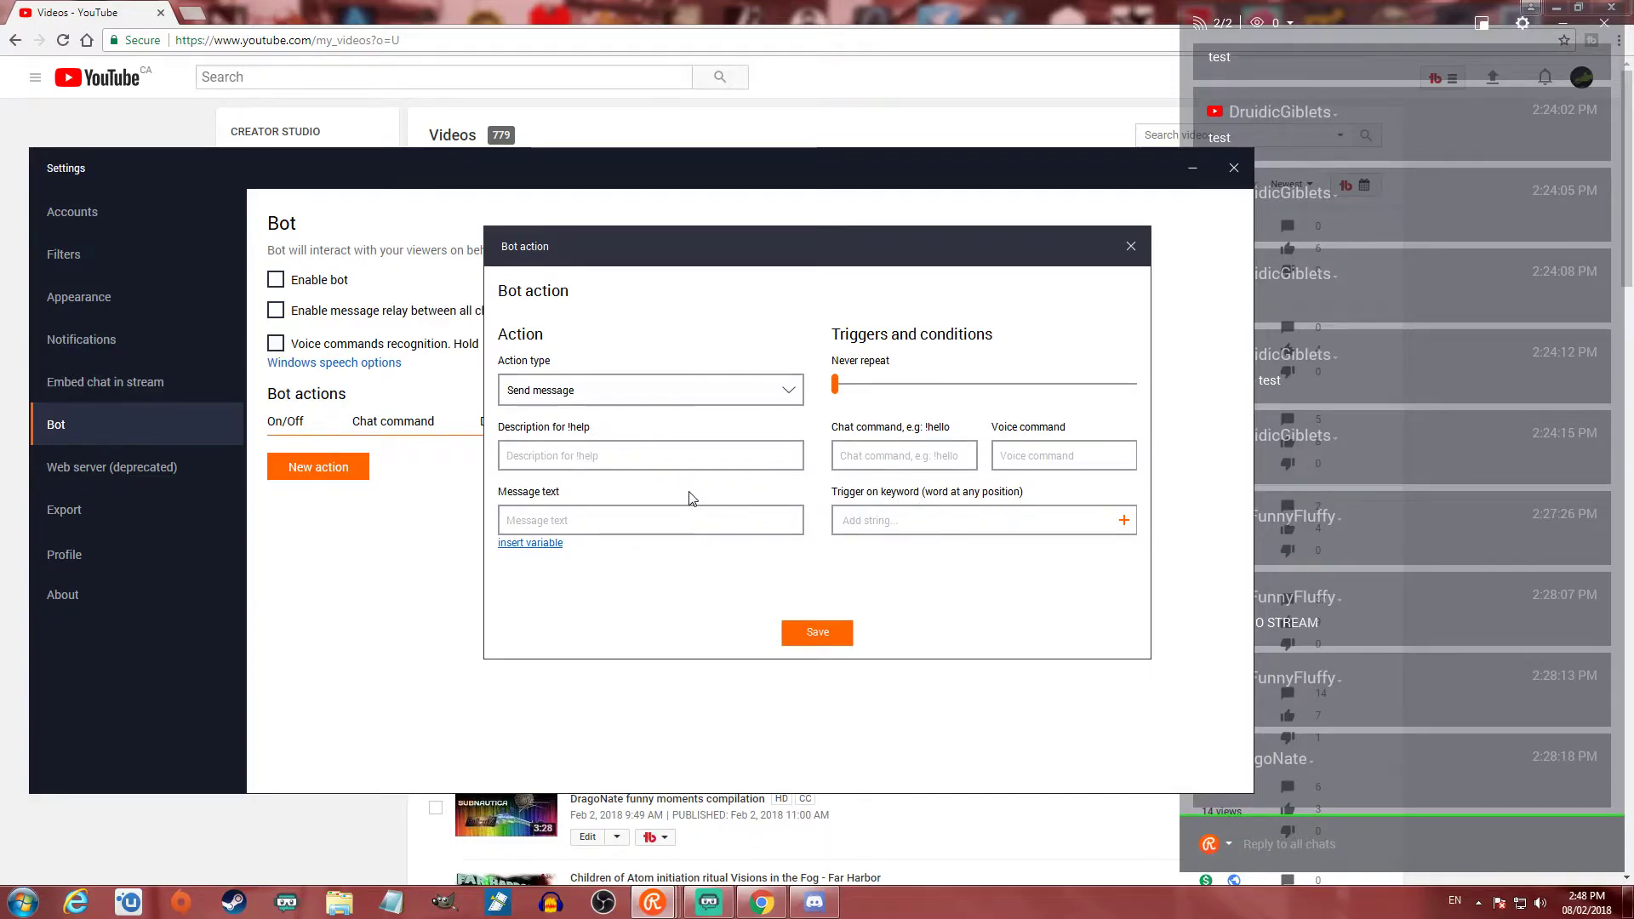
click(893, 454)
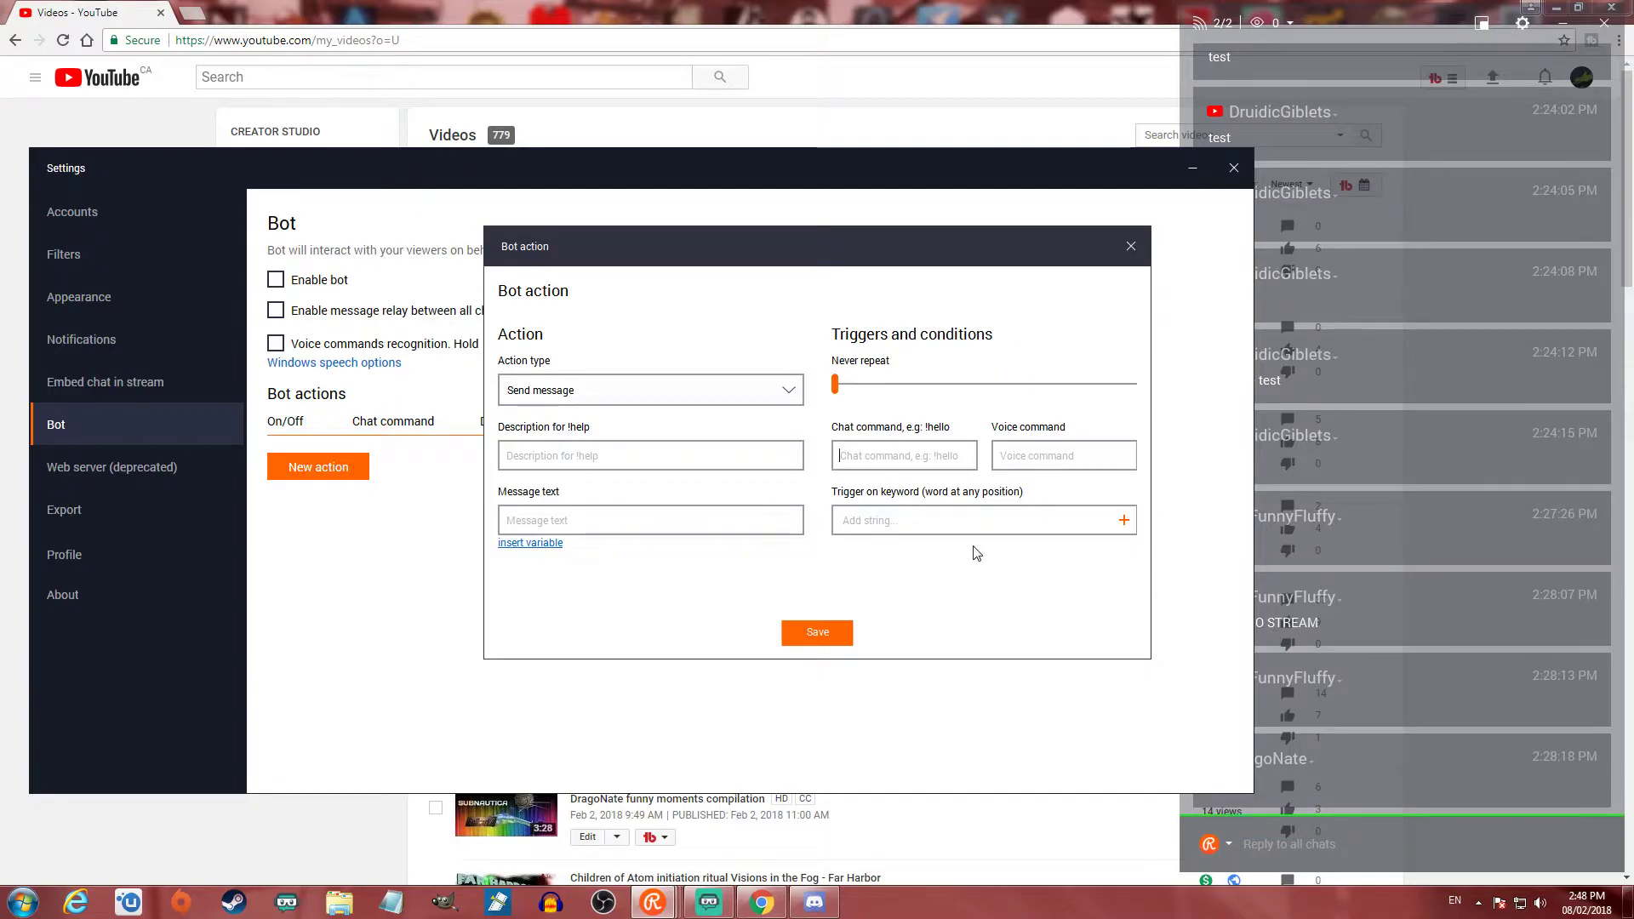
text(!discord)
click(1061, 452)
text(disco)
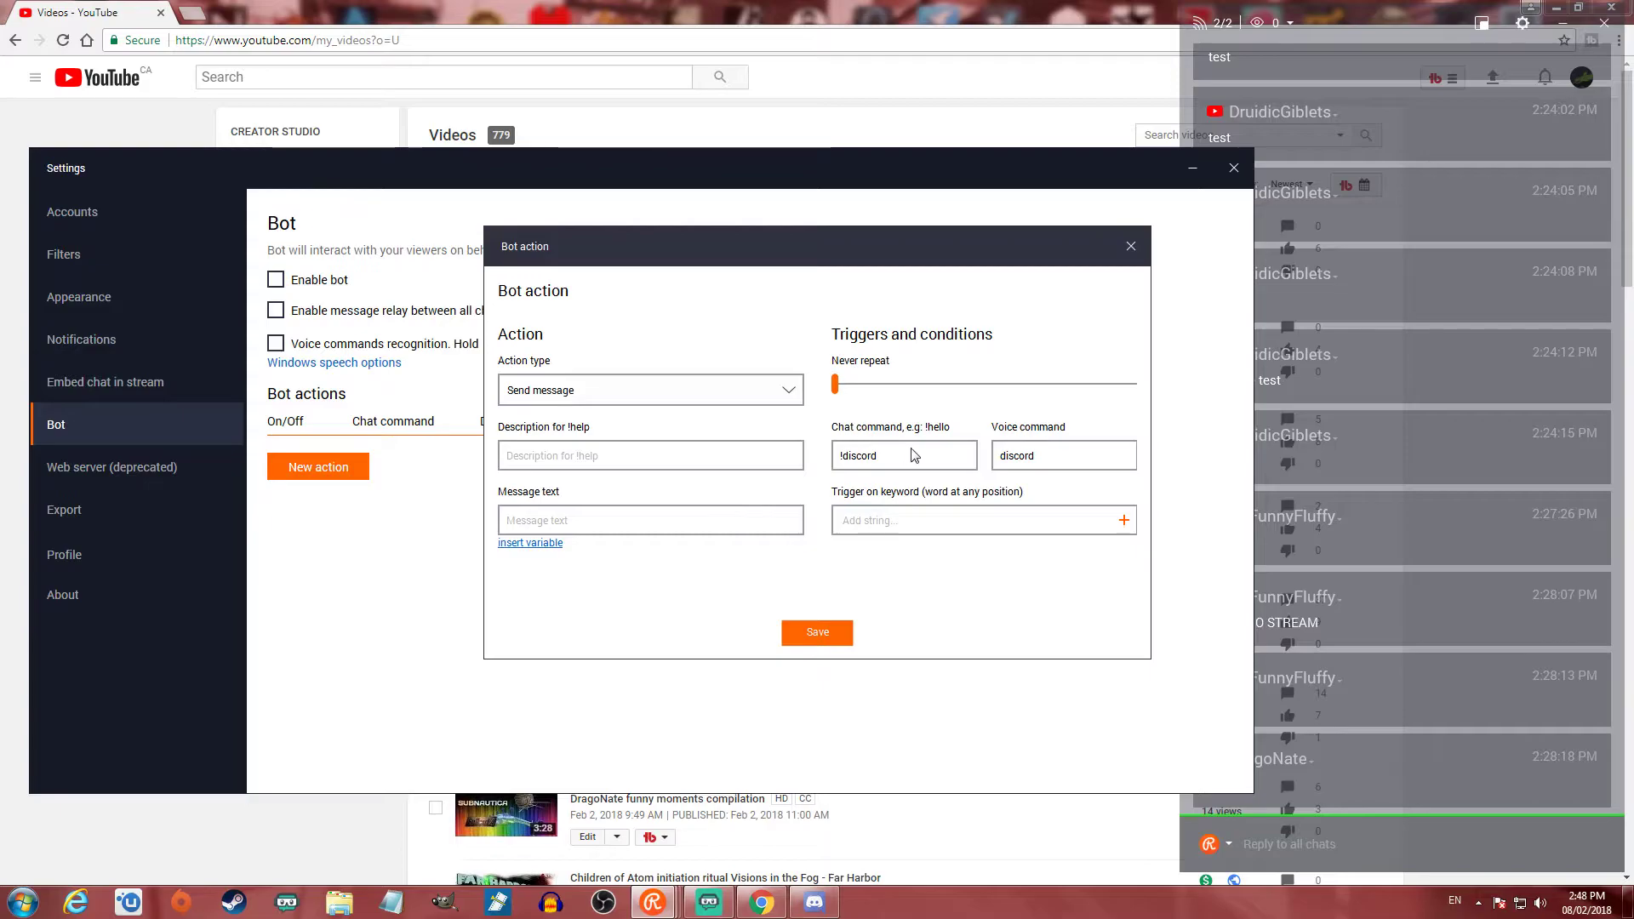
Step: Clear the !discord chat command and the voice command fields
click(656, 456)
click(567, 522)
double_click(885, 457)
key(BackSpace)
double_click(1106, 451)
key(BackSpace)
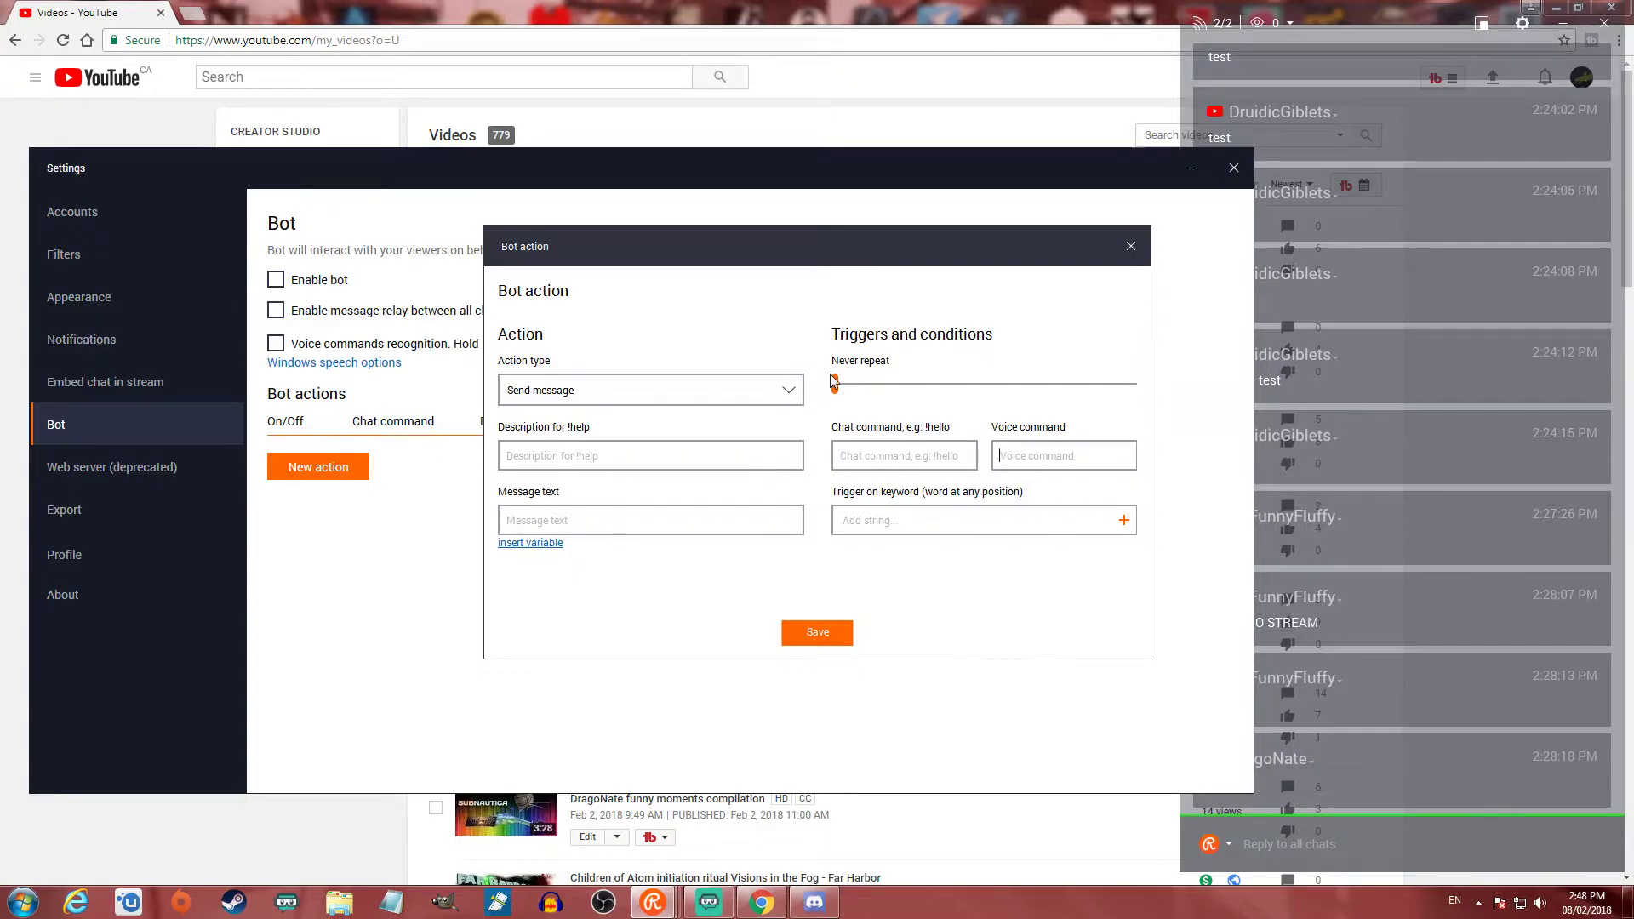
Step: Reset the repeat interval to never and discard the bot action without saving
mouse_move(847, 390)
mouse_down()
mouse_move(1176, 385)
mouse_move(959, 401)
mouse_move(838, 387)
mouse_up()
click(872, 519)
click(1133, 246)
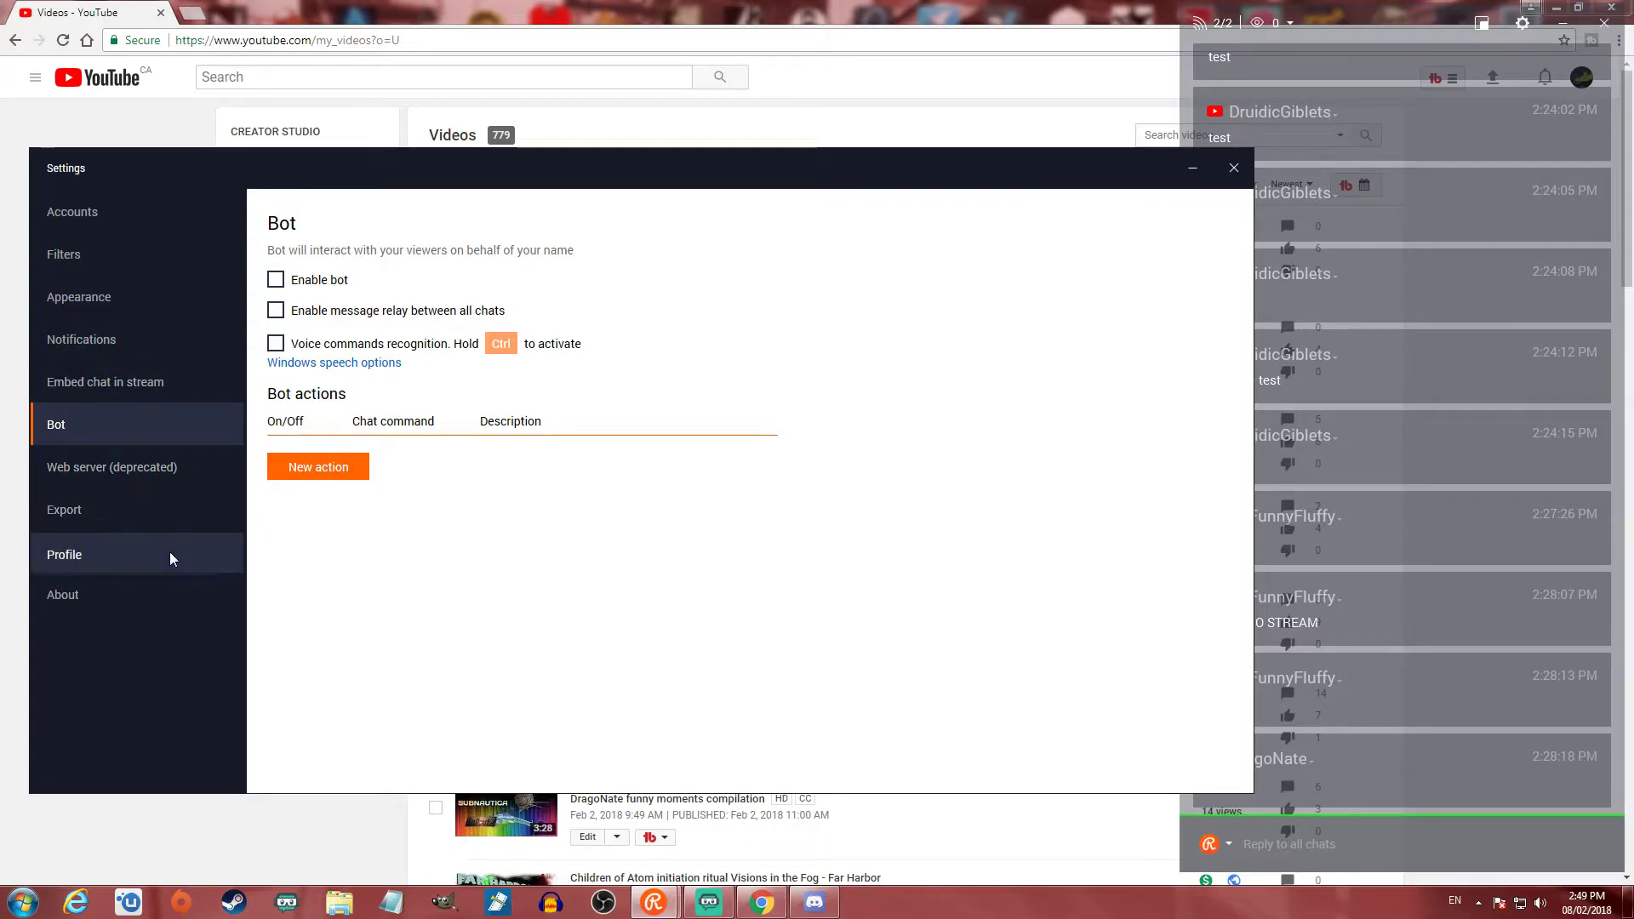
Step: Close the chat settings and continue the last Fallout 4 save from the main menu
click(1233, 168)
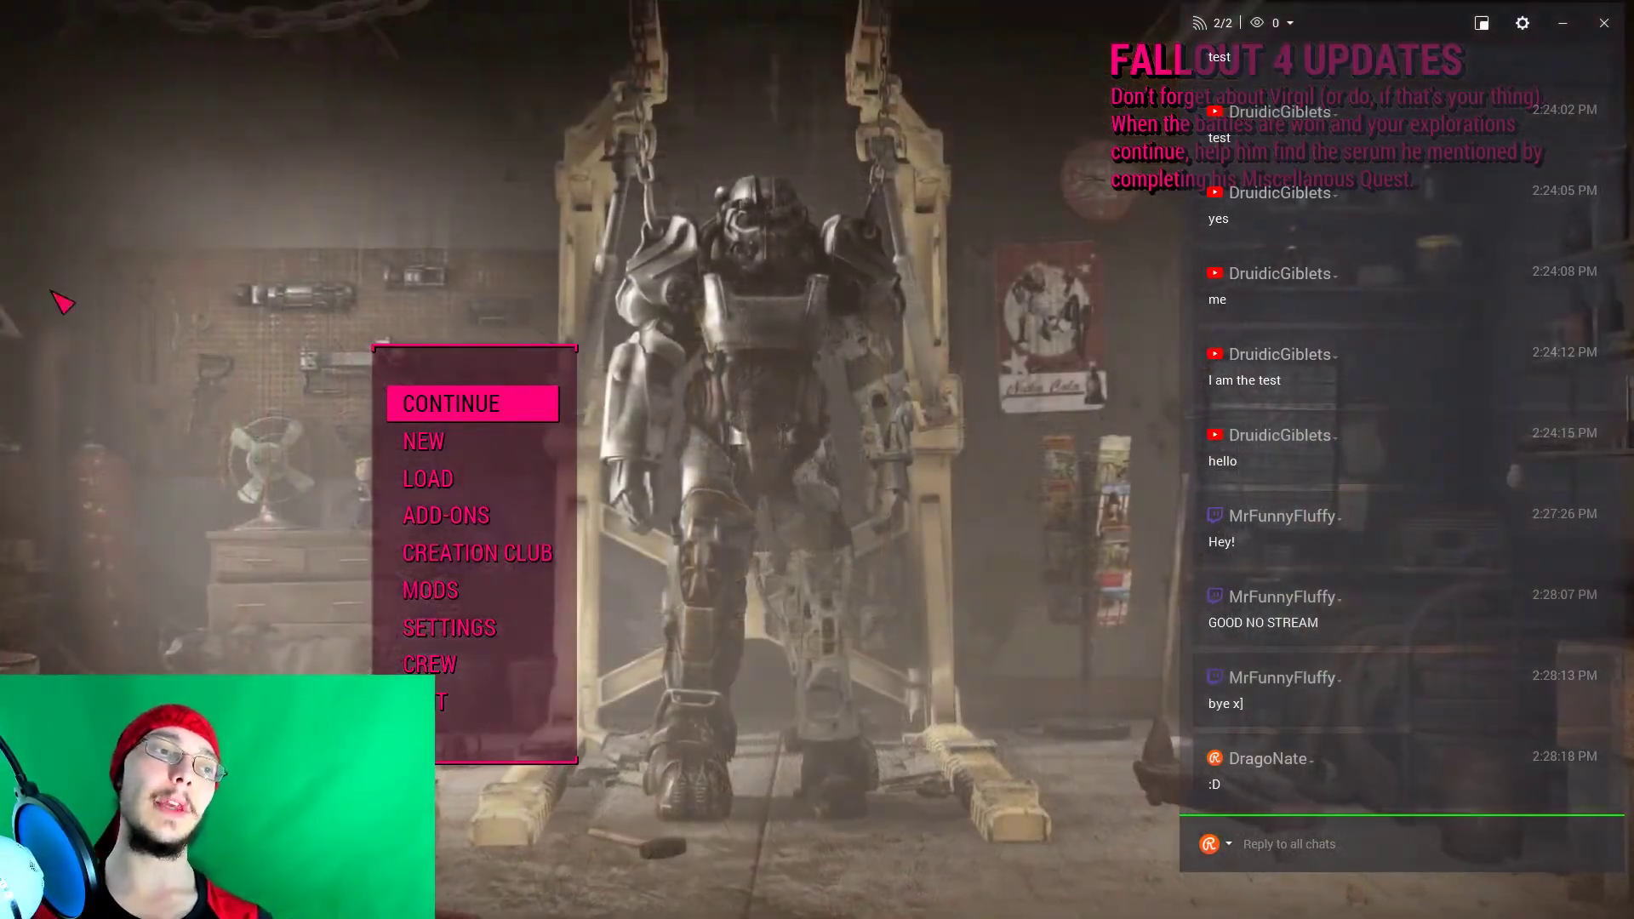
key(Down)
key(Down)
key(Down)
key(Down)
key(Down)
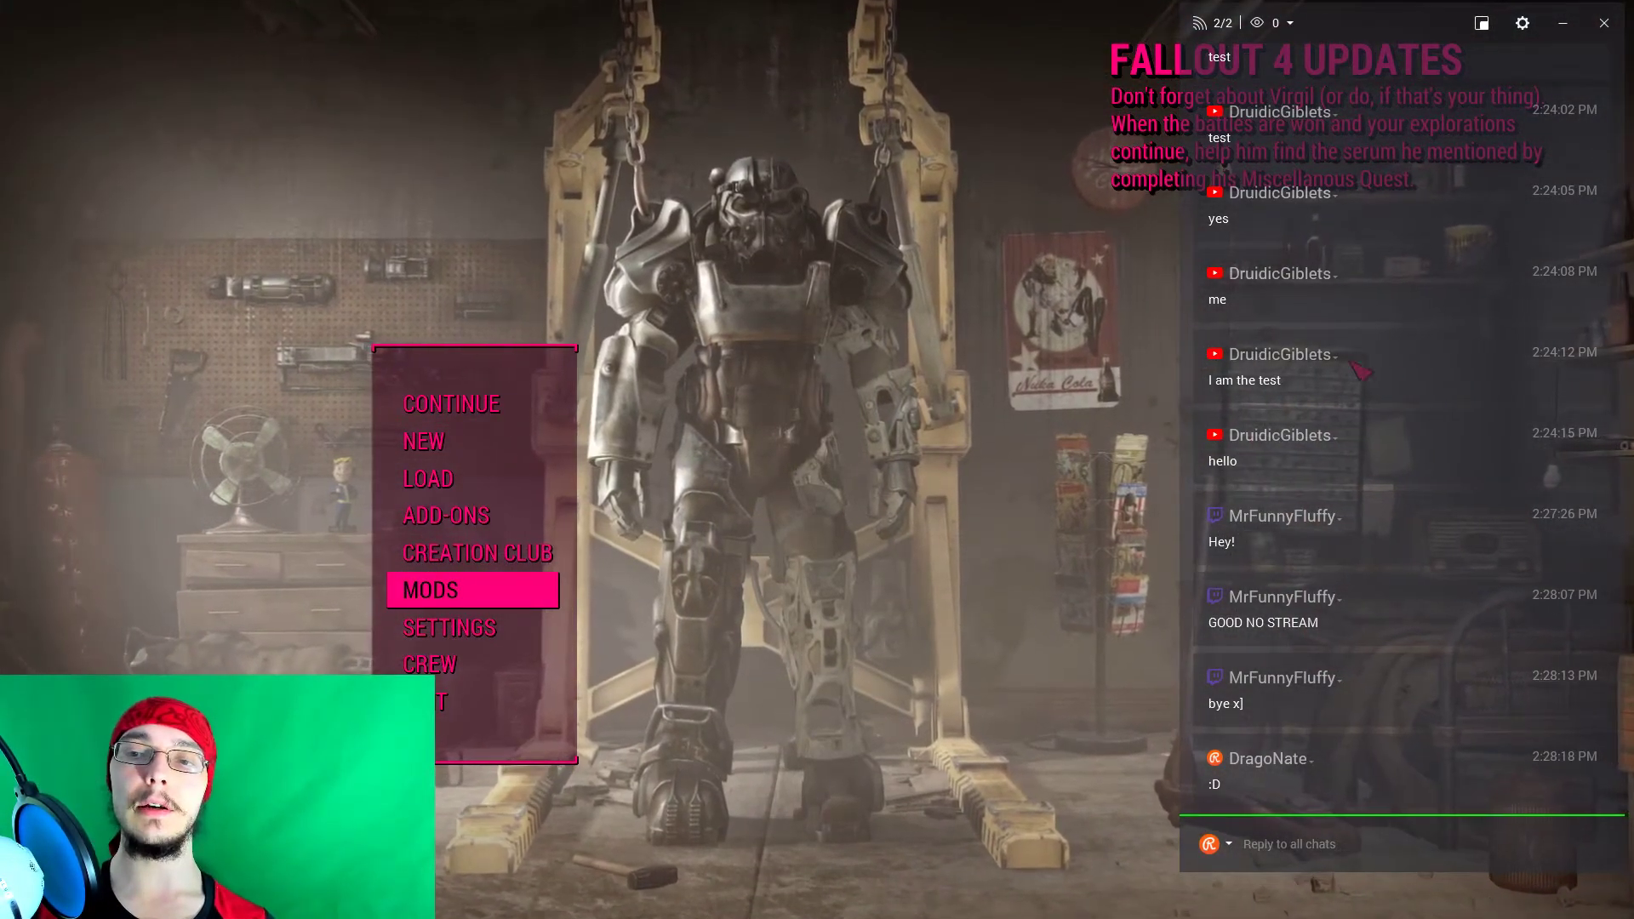
key(Up)
key(Up)
key(Up)
key(Up)
key(Up)
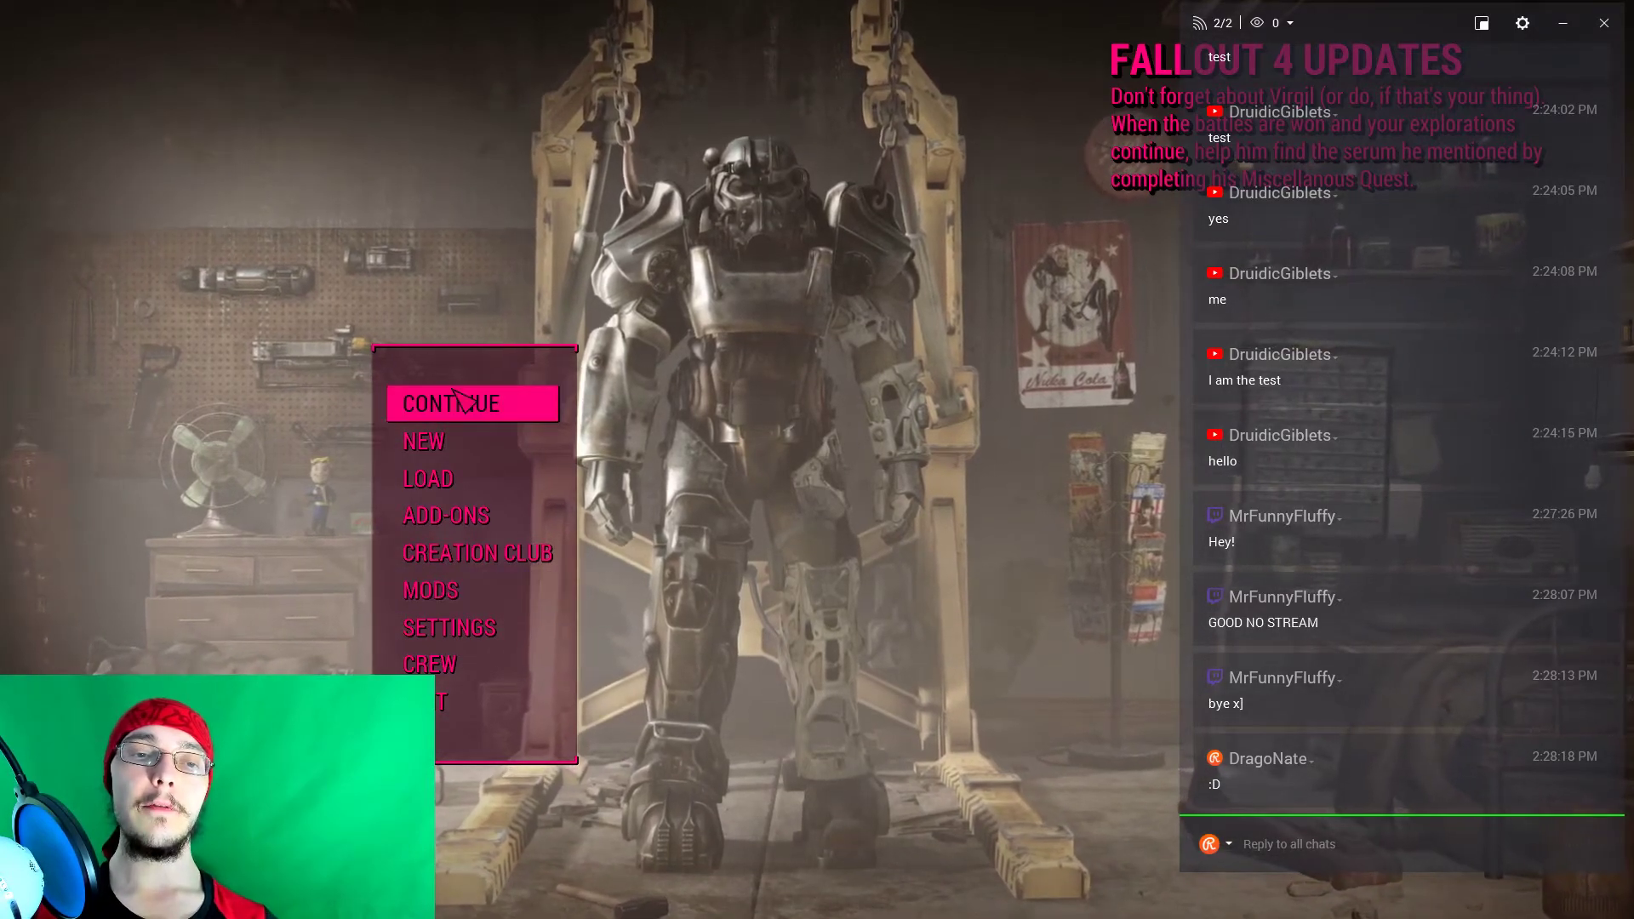
key(Return)
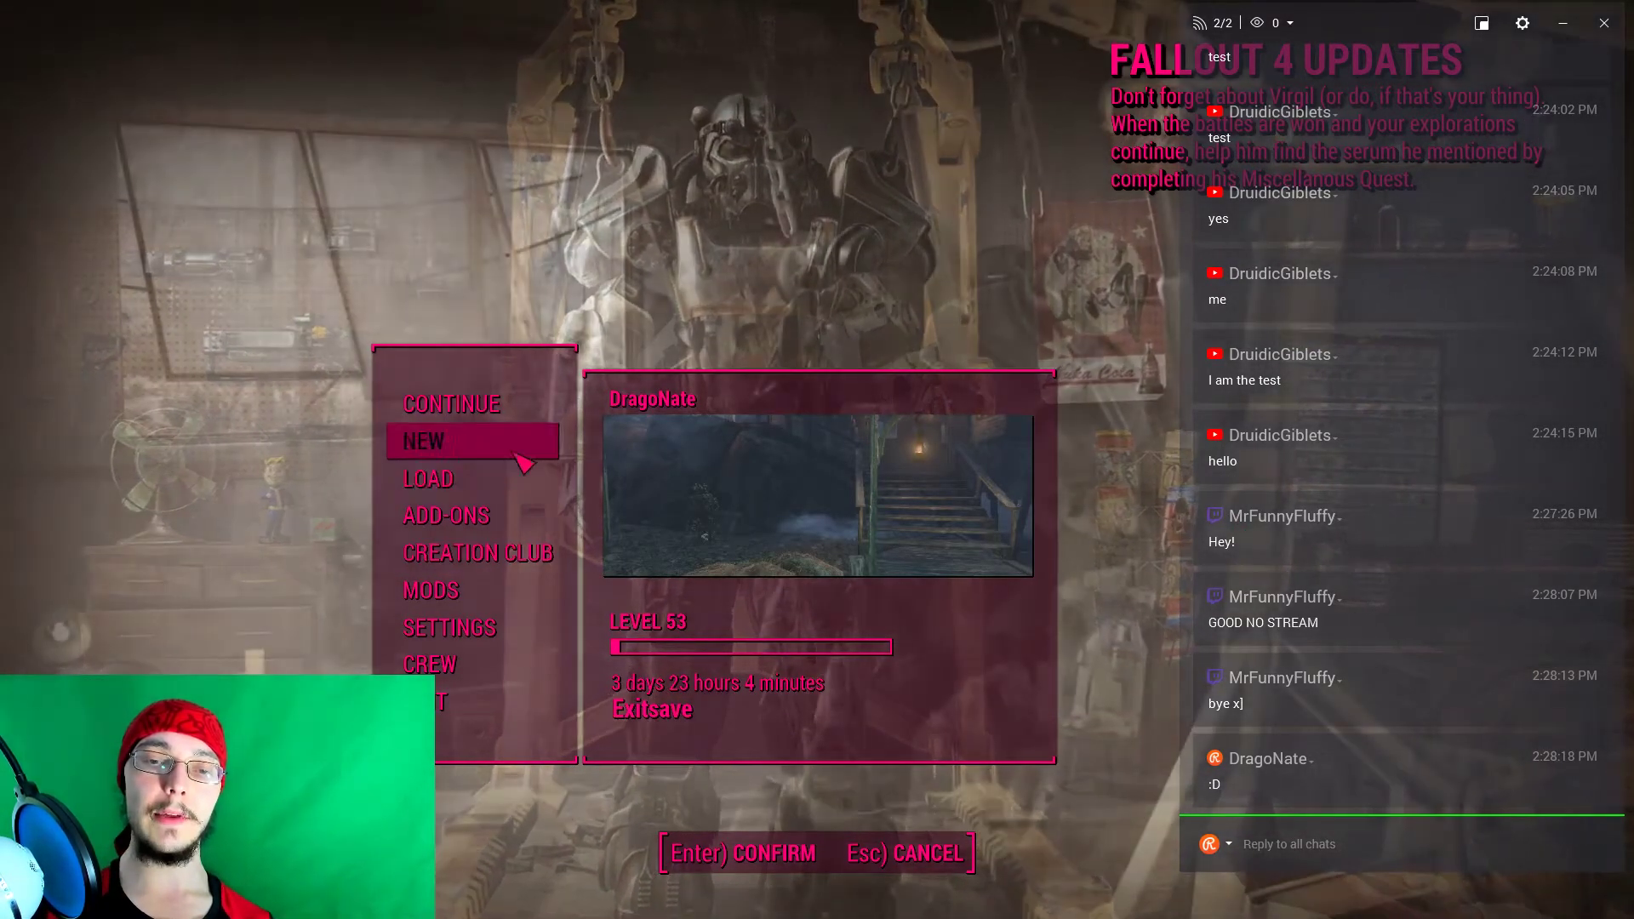
key(Return)
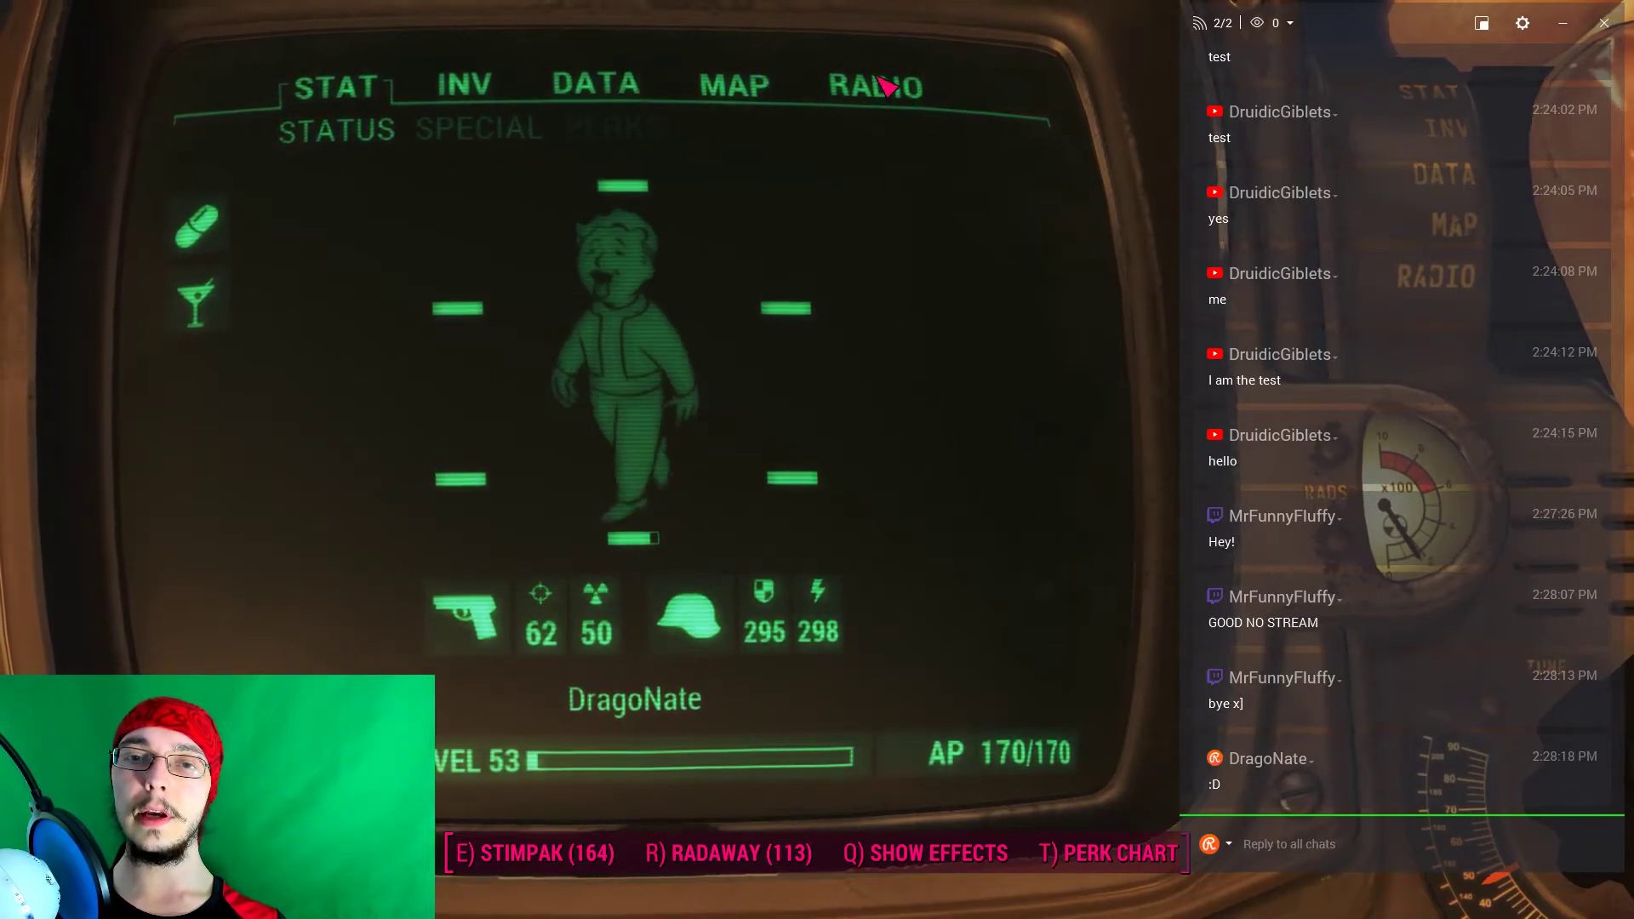
Step: Open the Pip-Boy quest list and view the Long Time Coming quest summary
click(829, 84)
click(740, 83)
click(587, 83)
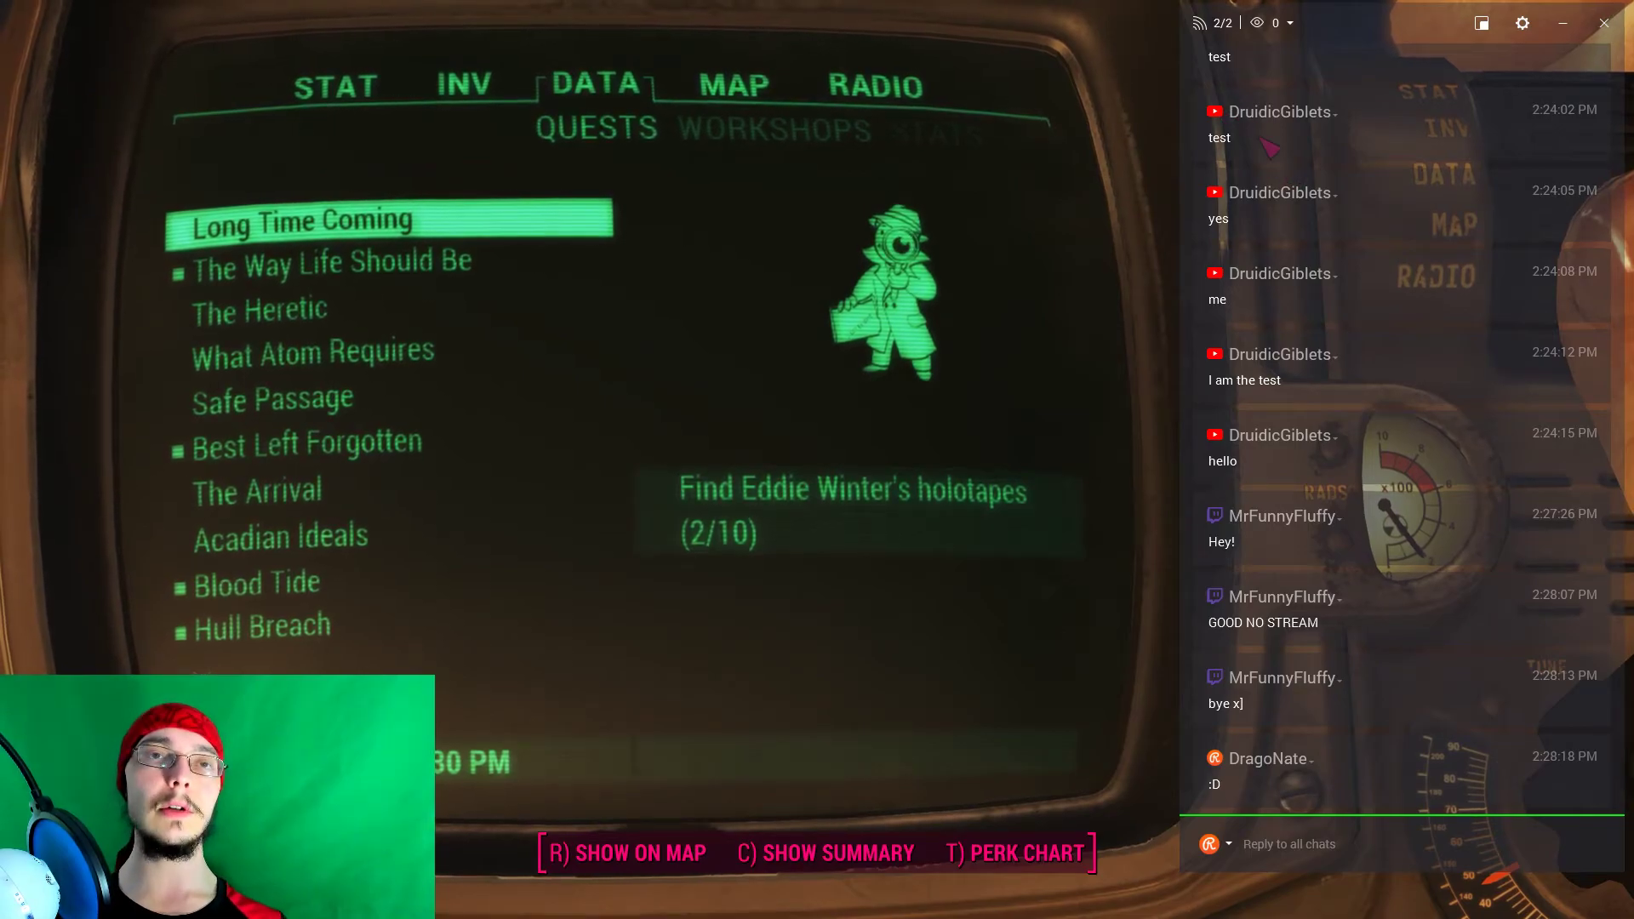
key(c)
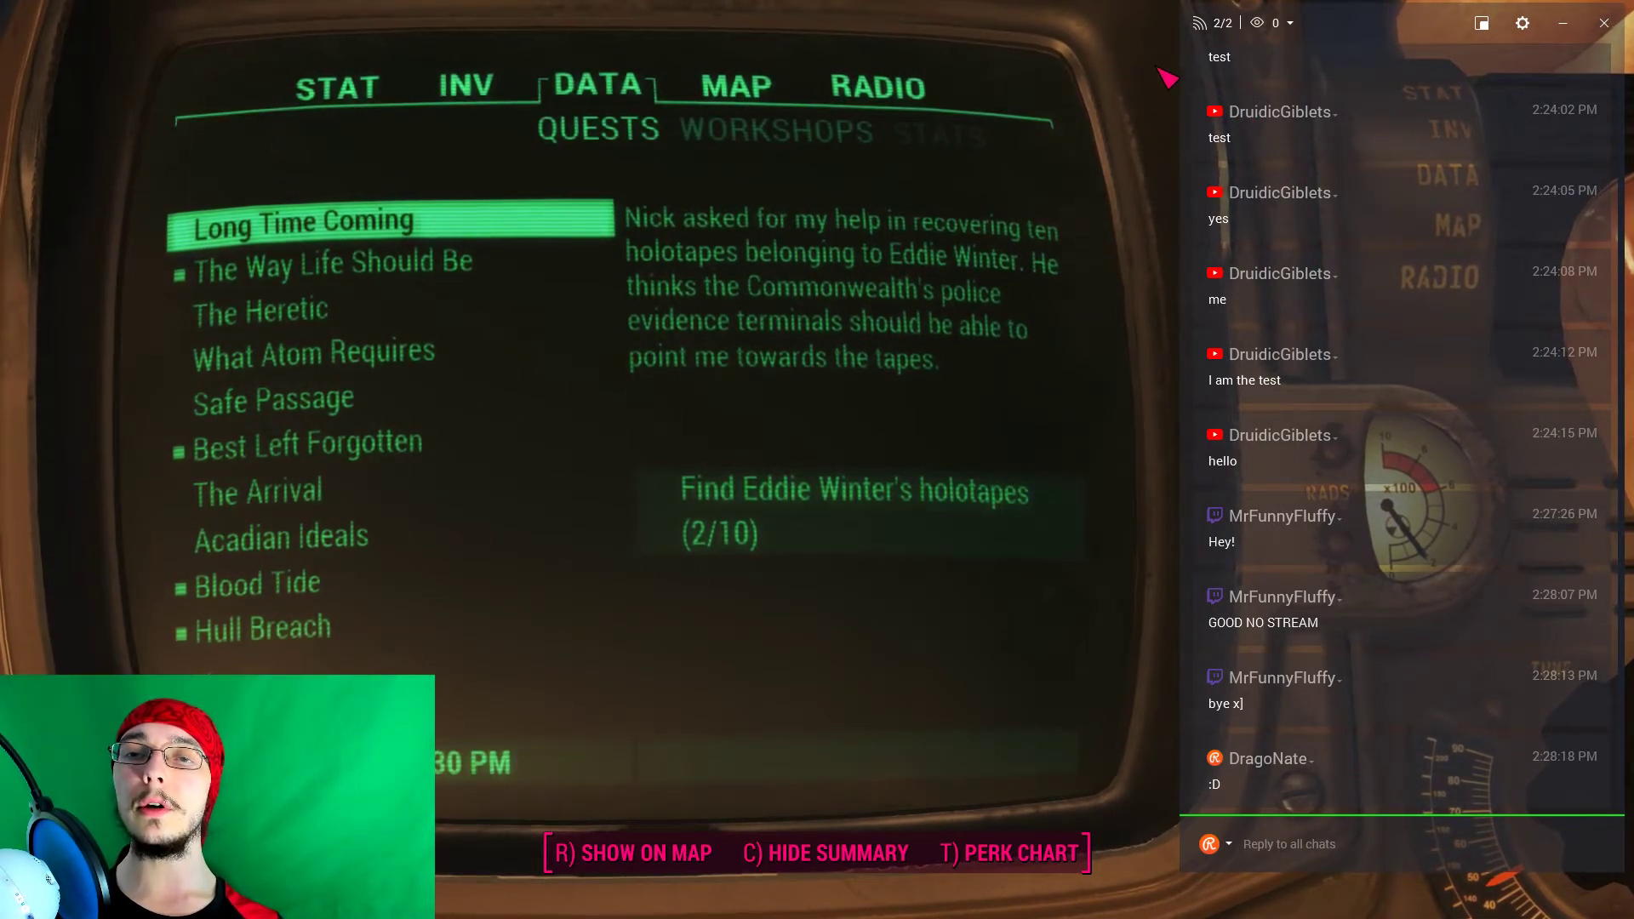
key(Escape)
key(Escape)
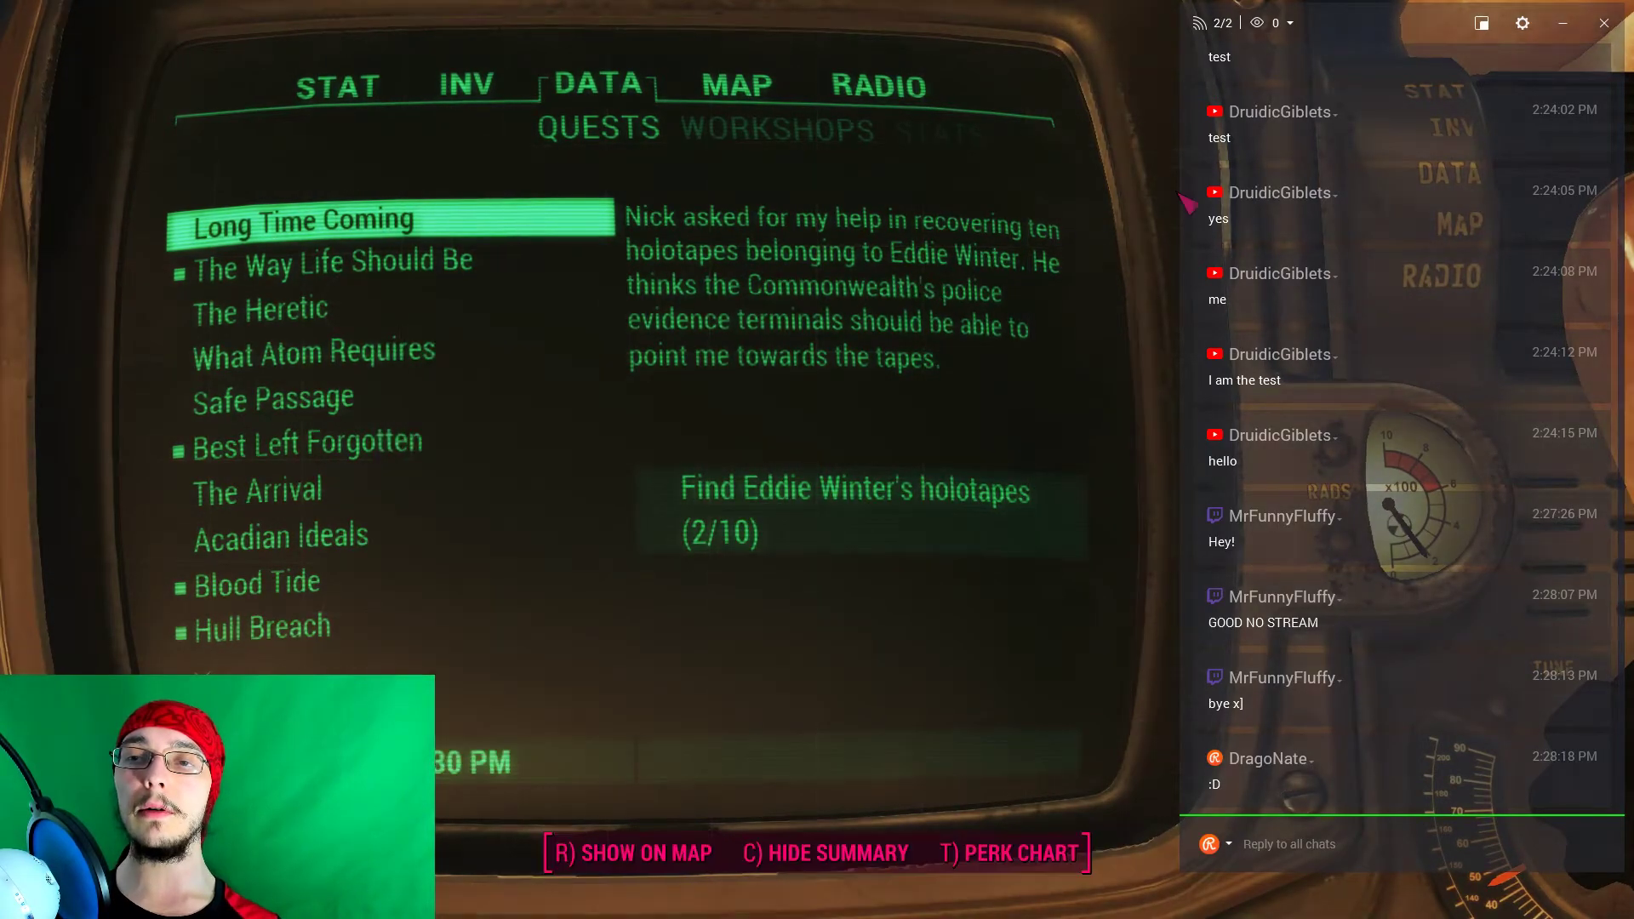
Step: Send 'hello' through the Restream chat overlay, then bring up the game's pause menu
click(1522, 24)
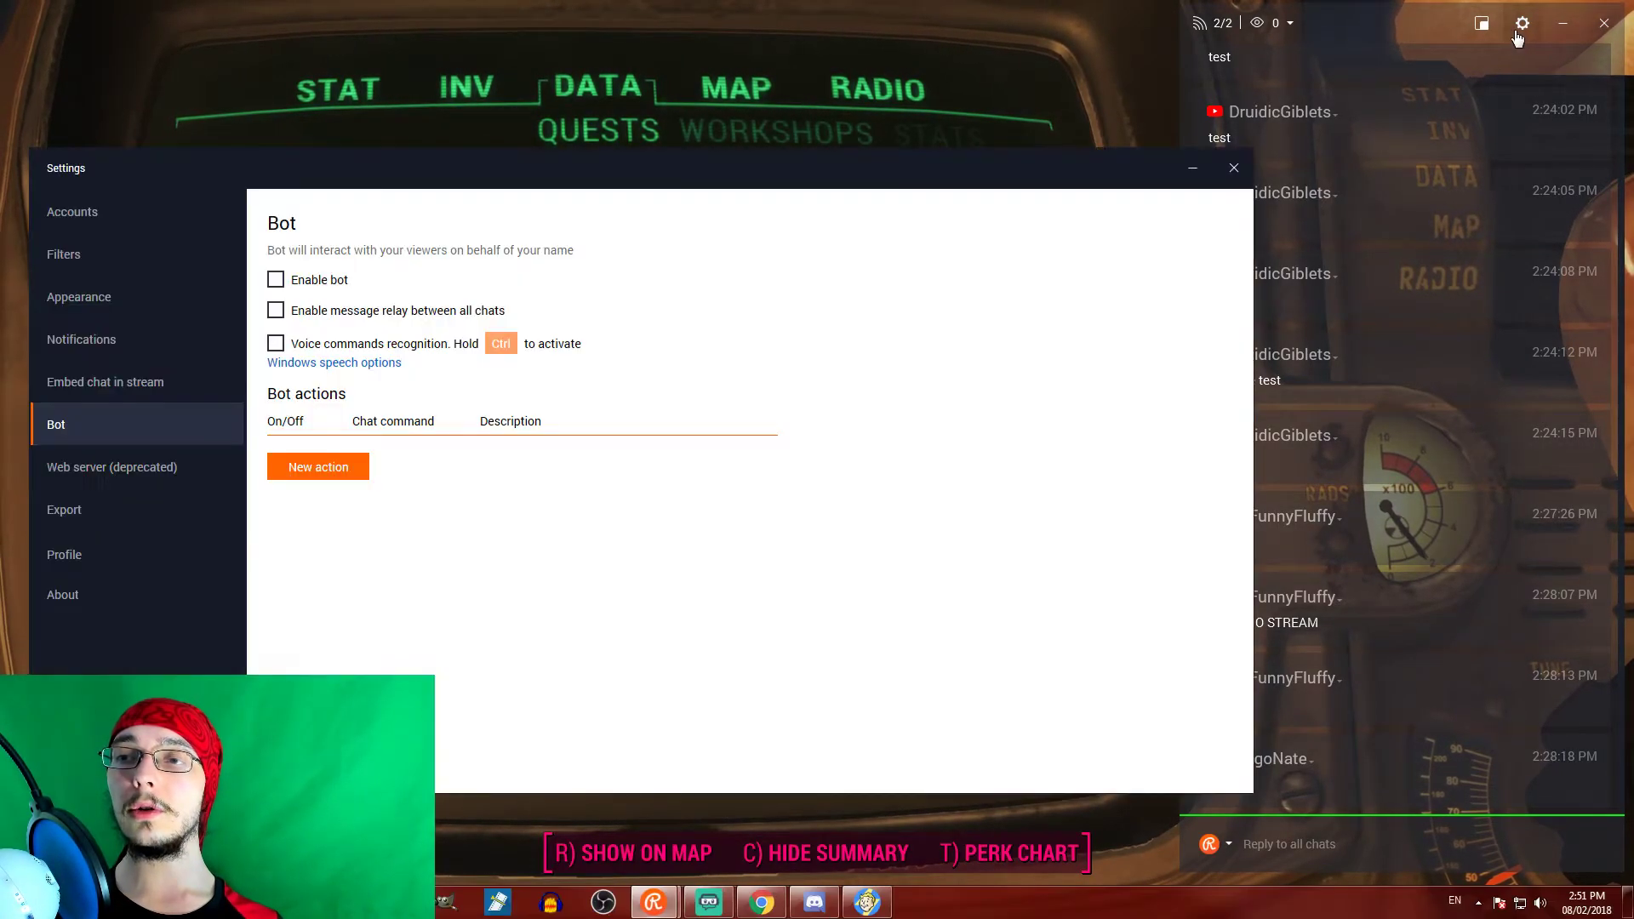
click(1234, 170)
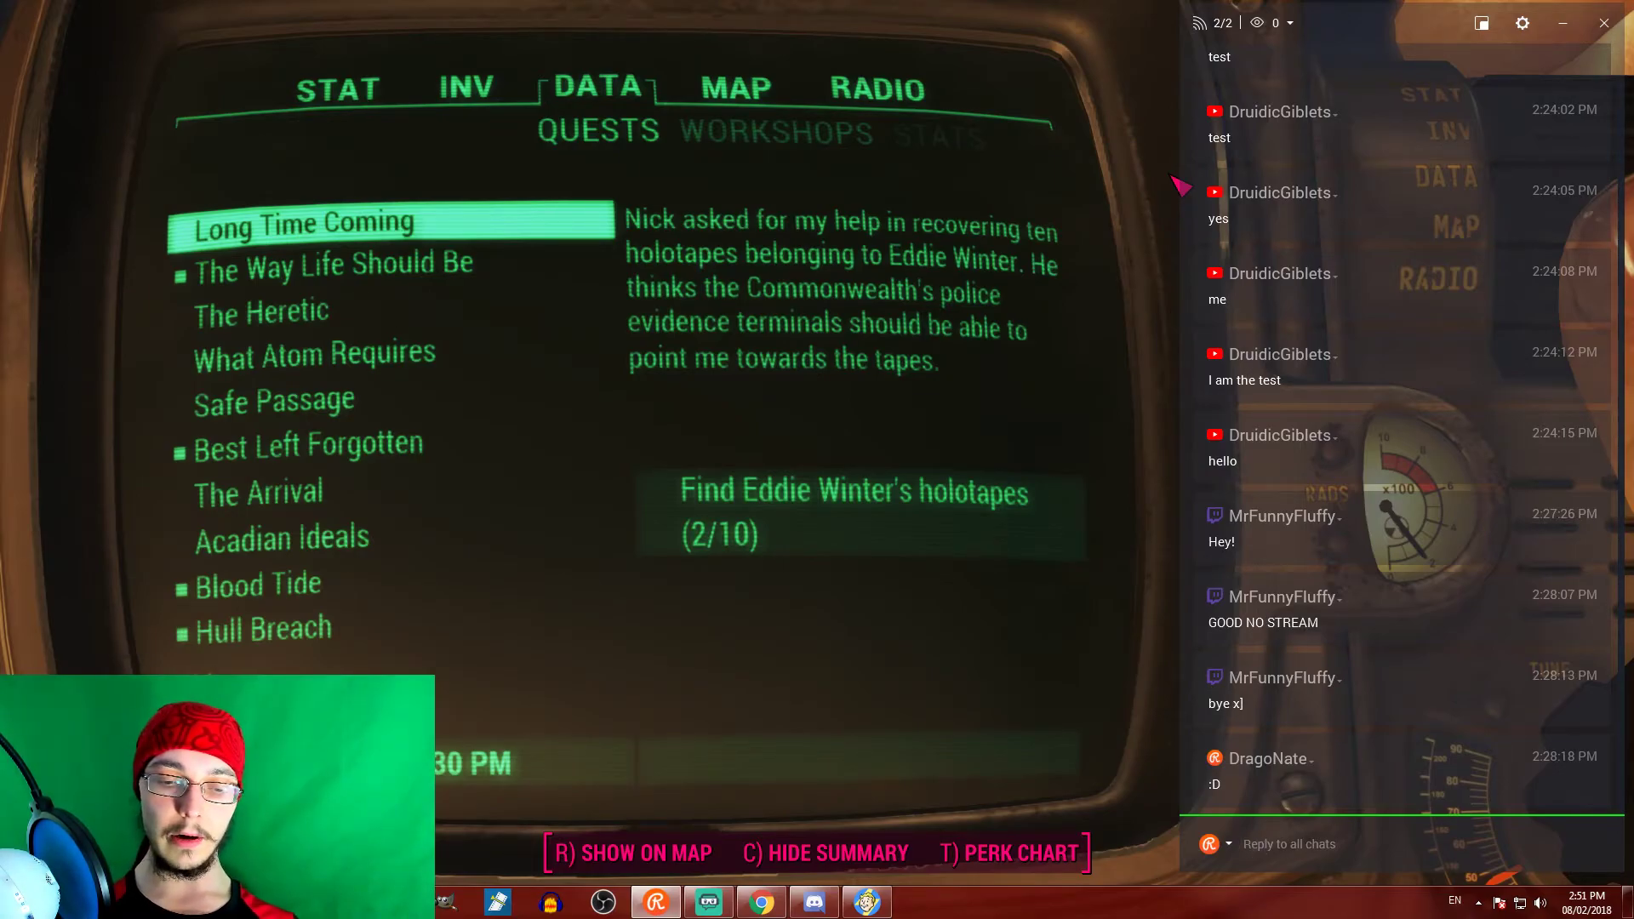
text(hello)
key(Return)
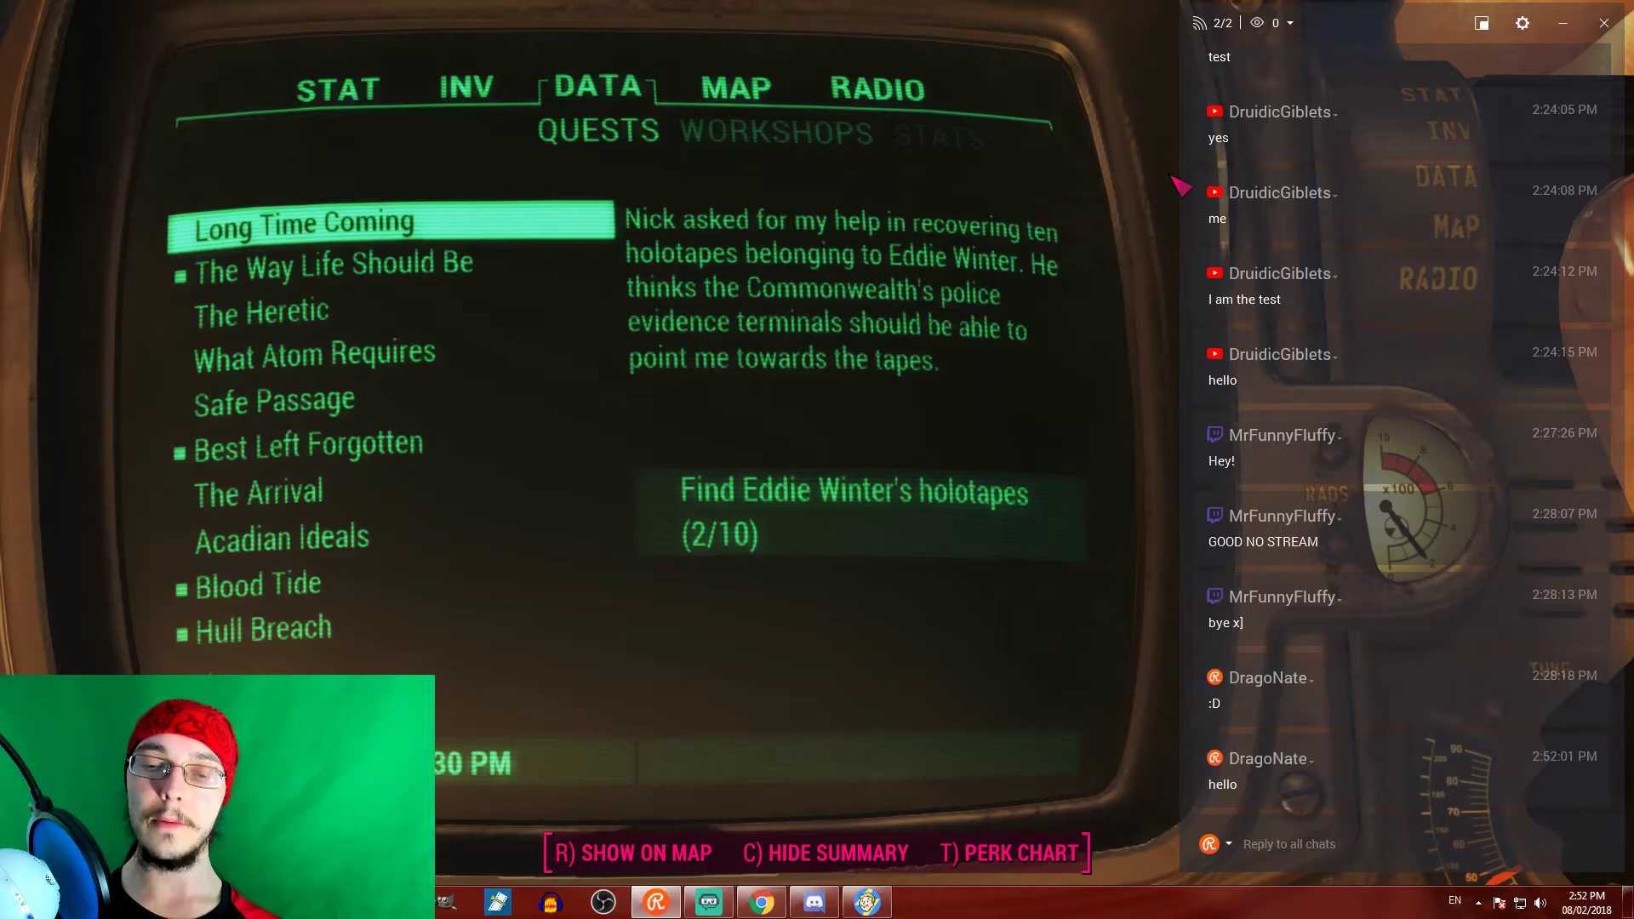
key(Escape)
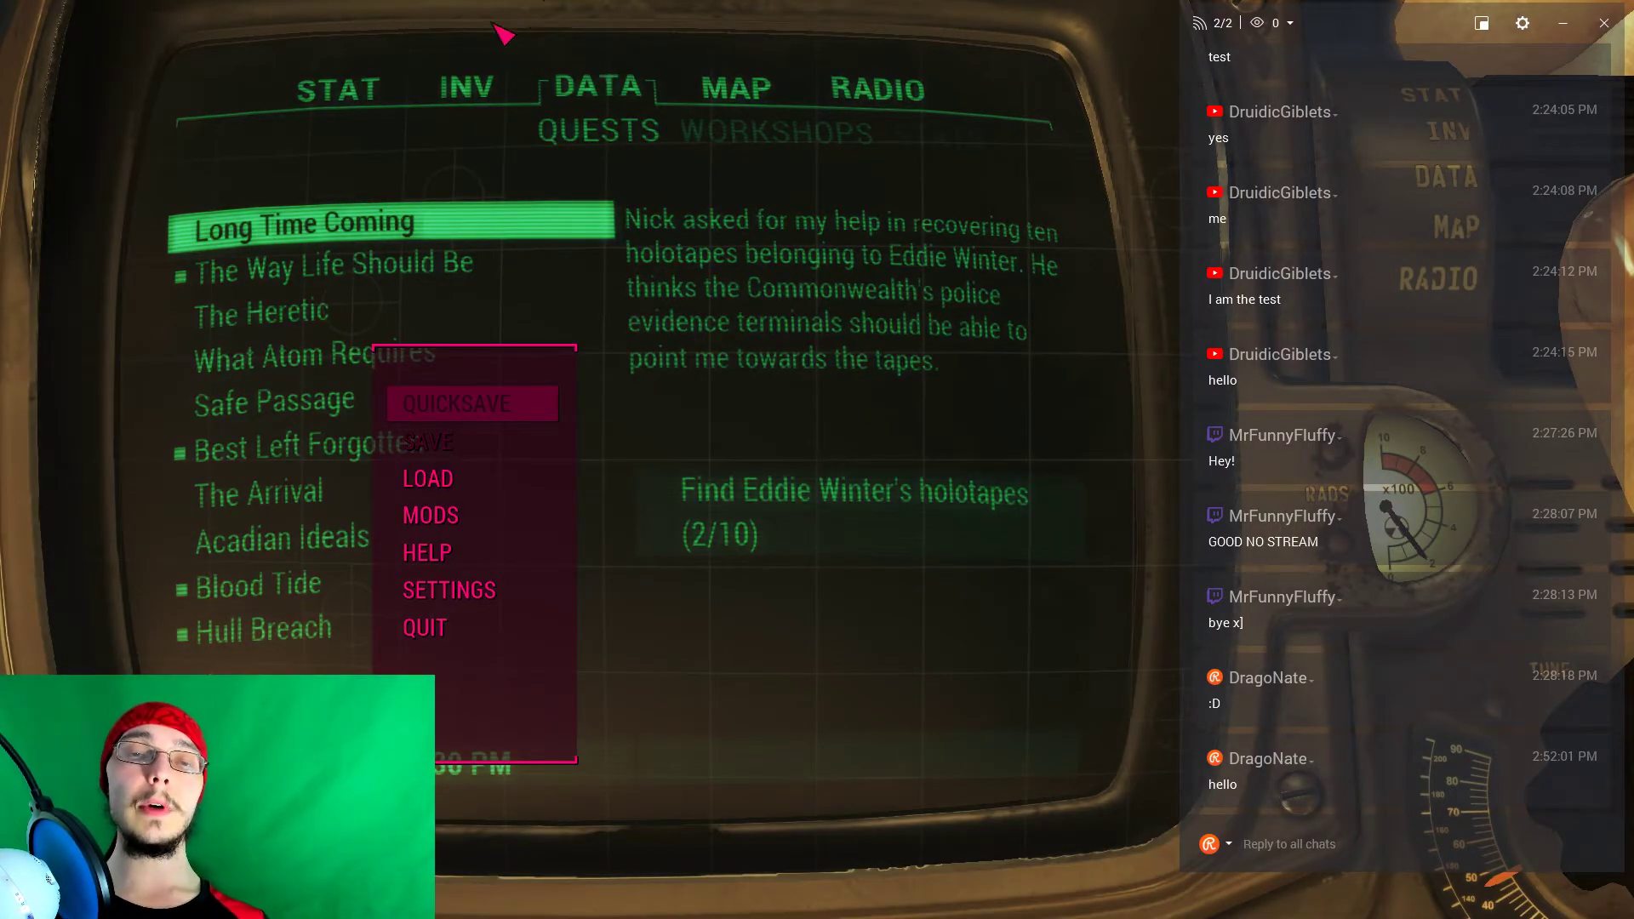